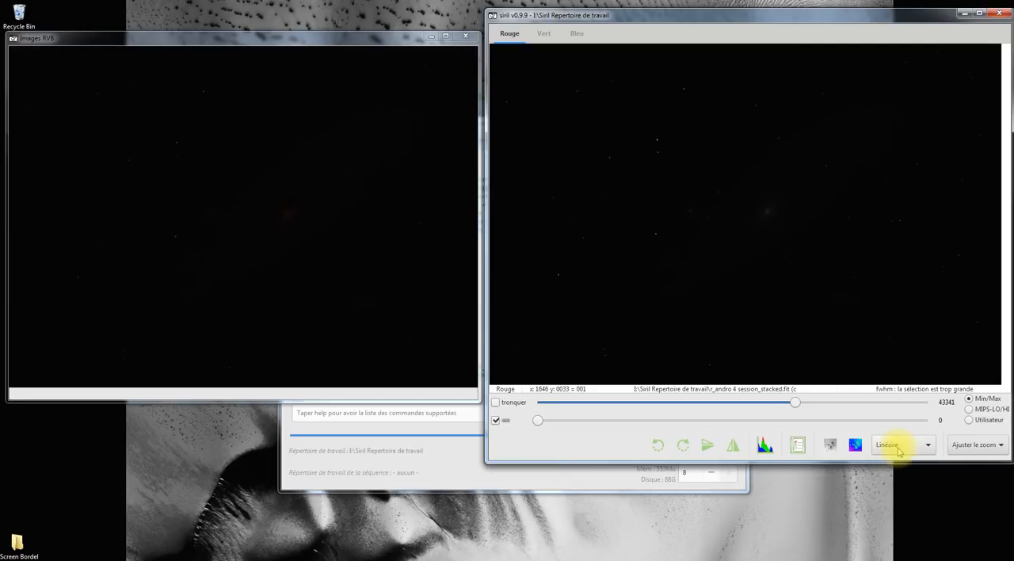
# Step: Set the image display mode to Auto ajustement and move the control centre window lower on the desktop
pyautogui.click(929, 449)
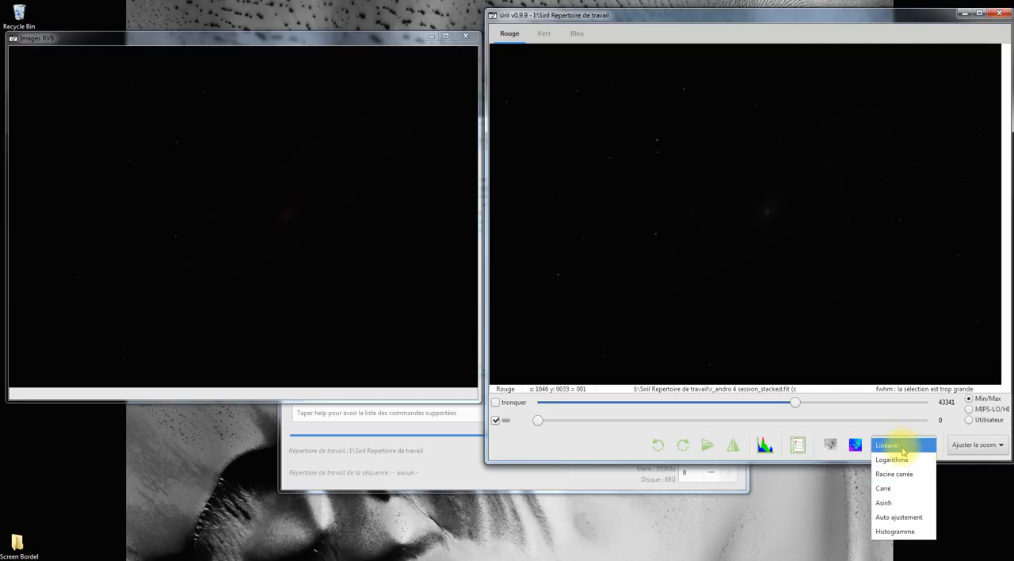
pyautogui.click(903, 517)
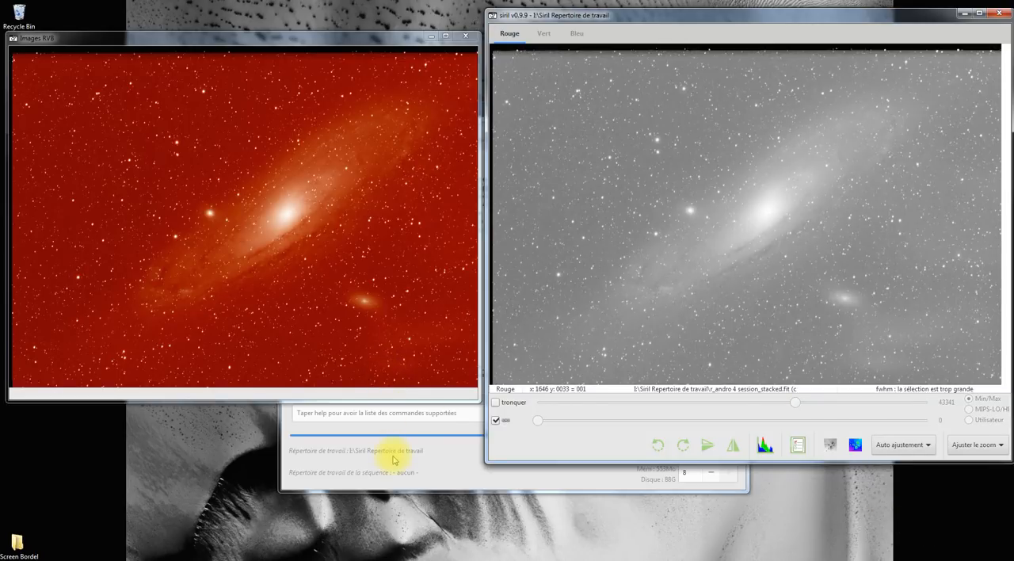
pyautogui.click(393, 458)
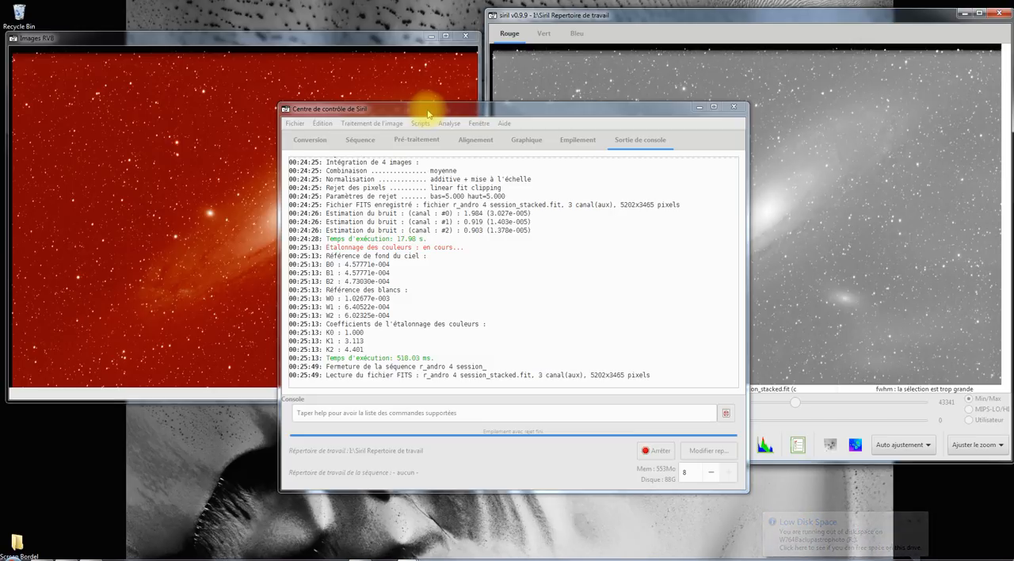
pyautogui.moveTo(453, 106); pyautogui.dragTo(449, 182)
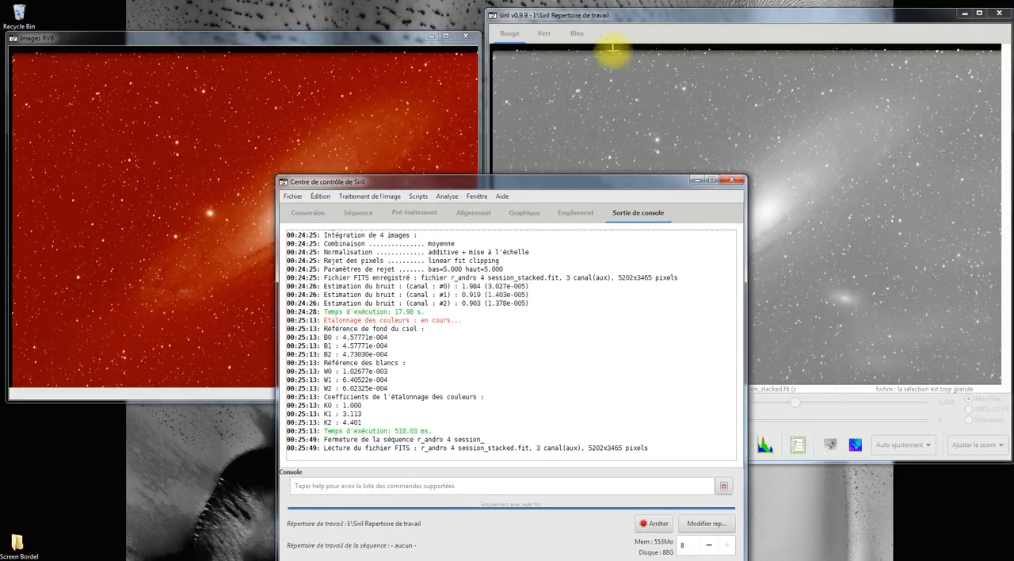
pyautogui.click(608, 14)
pyautogui.click(414, 37)
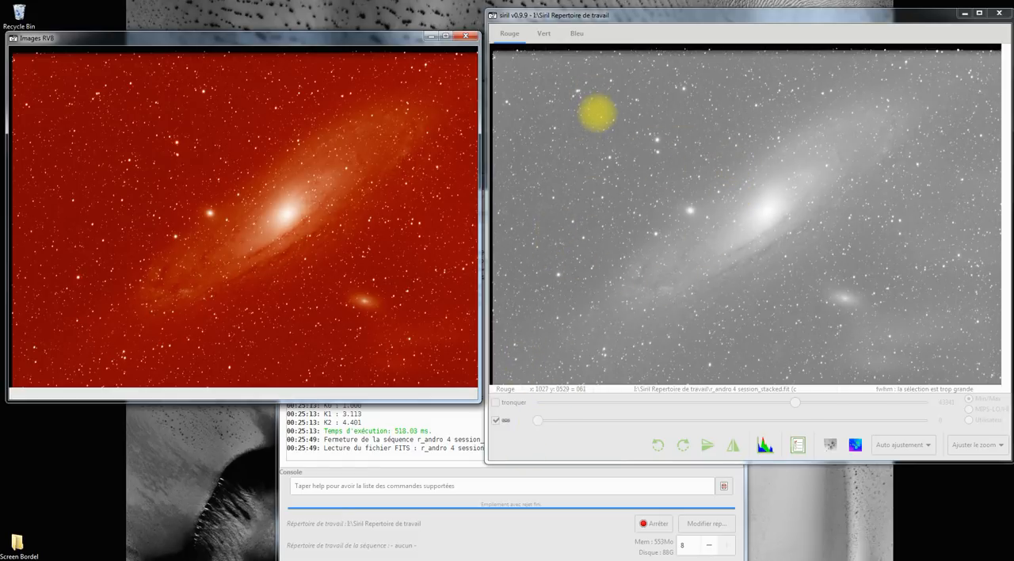
pyautogui.click(434, 482)
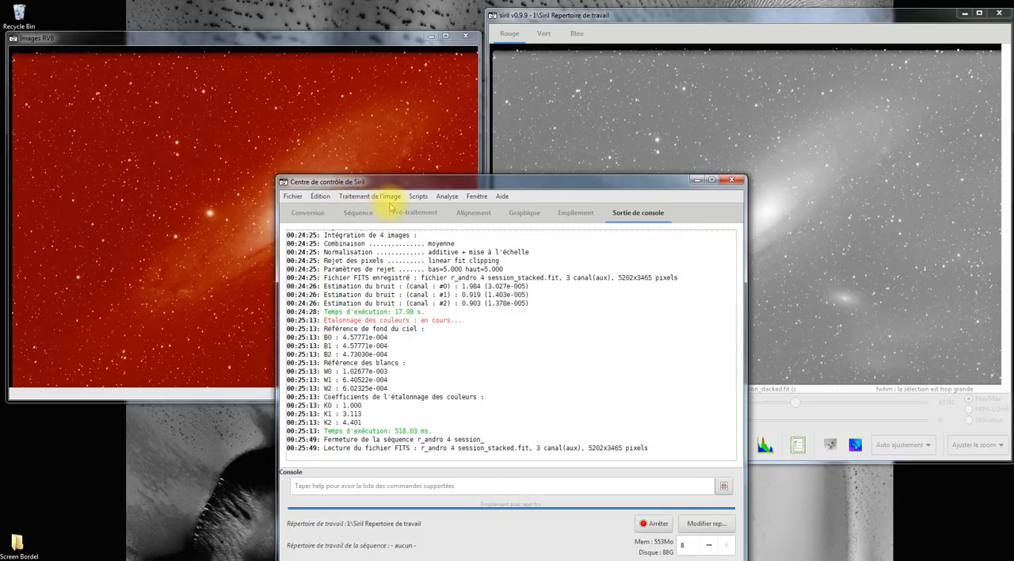
# Step: In colour calibration, use a dark sky area of about 276 × 200 px in the image's upper-left part as background reference and neutralise the background
pyautogui.click(372, 198)
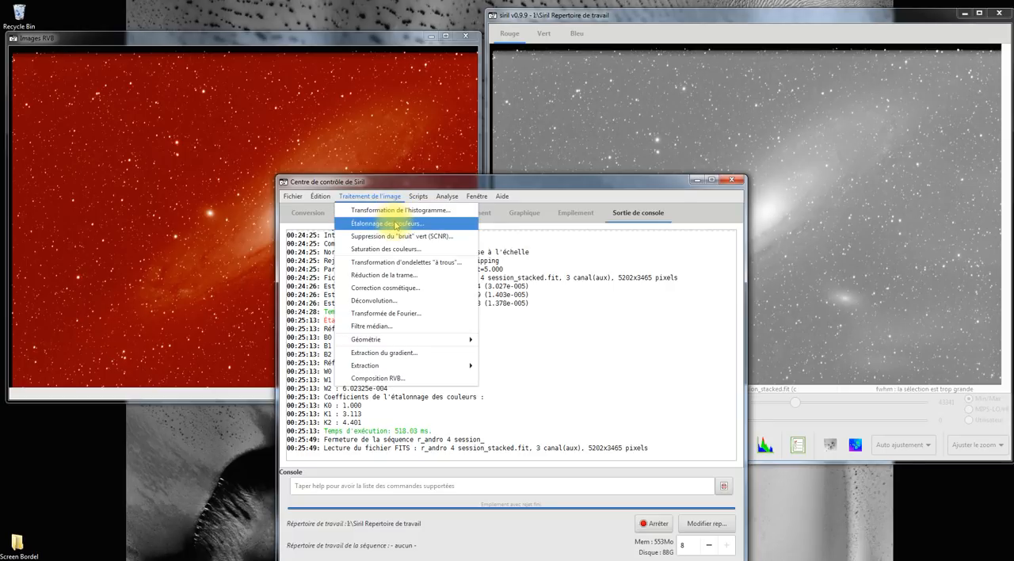
pyautogui.click(395, 225)
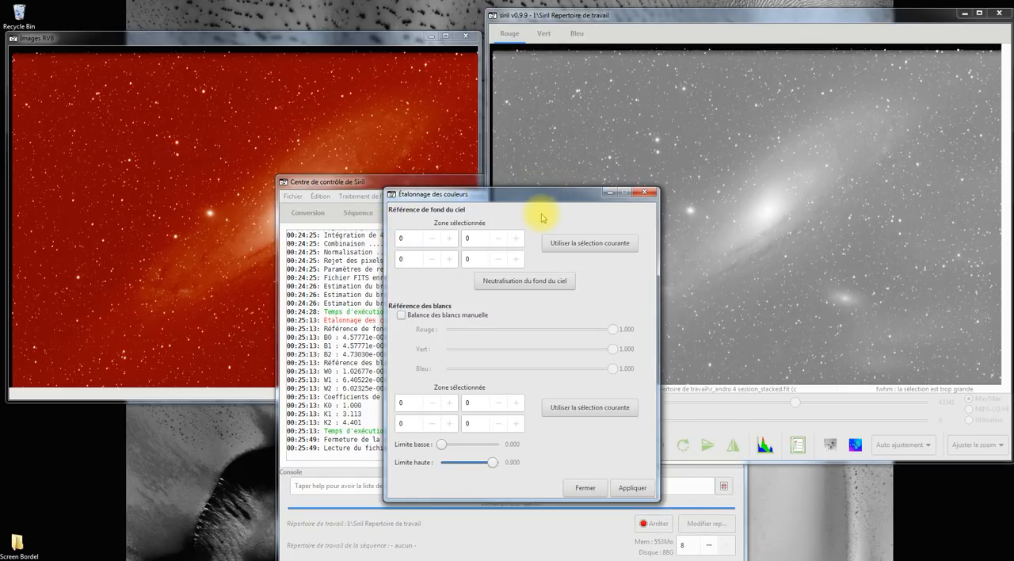
pyautogui.moveTo(585, 85)
pyautogui.mouseDown()
pyautogui.moveTo(610, 100)
pyautogui.moveTo(595, 114)
pyautogui.moveTo(602, 89)
pyautogui.mouseUp()
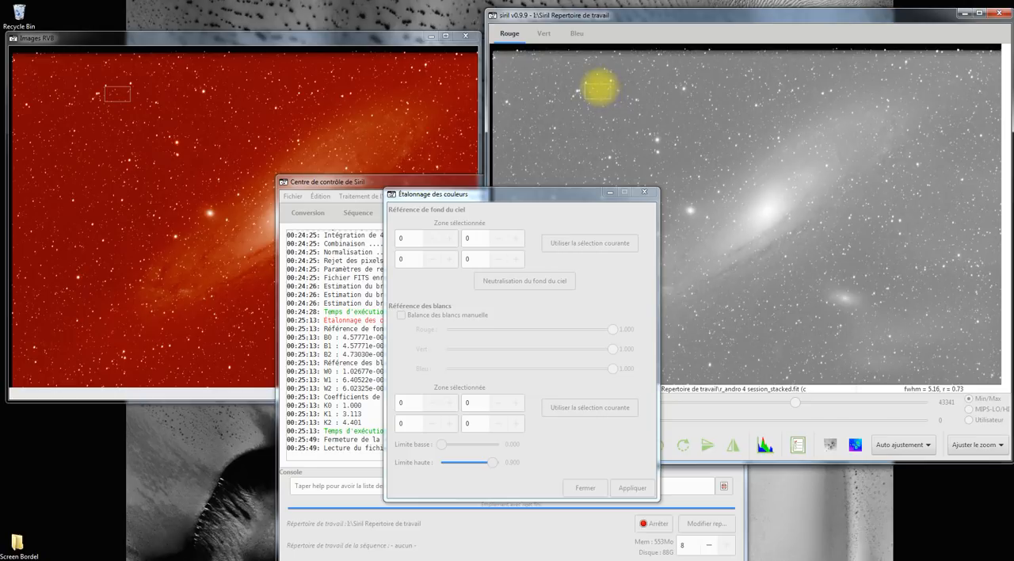
pyautogui.click(627, 92)
pyautogui.moveTo(623, 87); pyautogui.dragTo(629, 94)
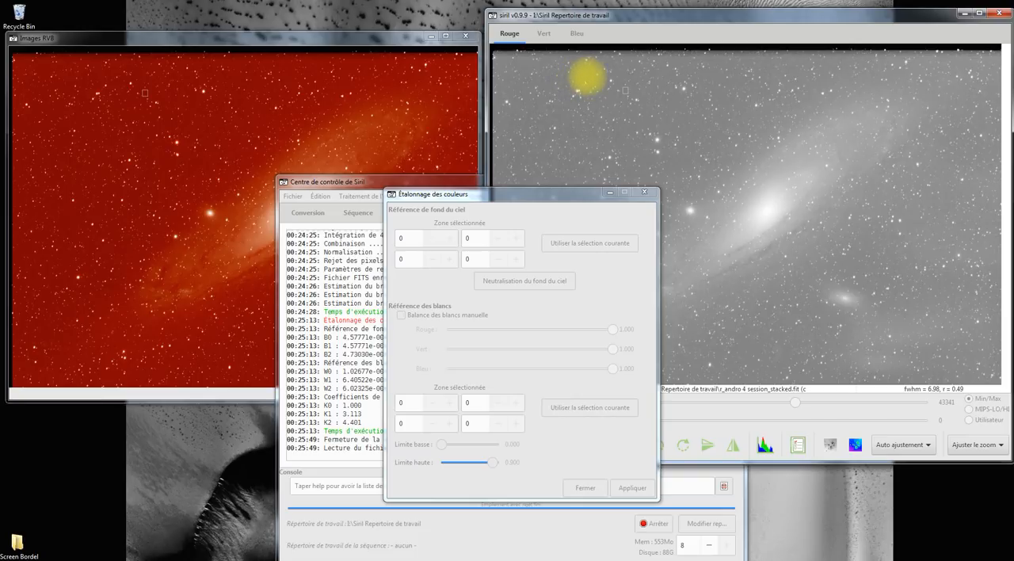
pyautogui.moveTo(585, 78); pyautogui.dragTo(611, 96)
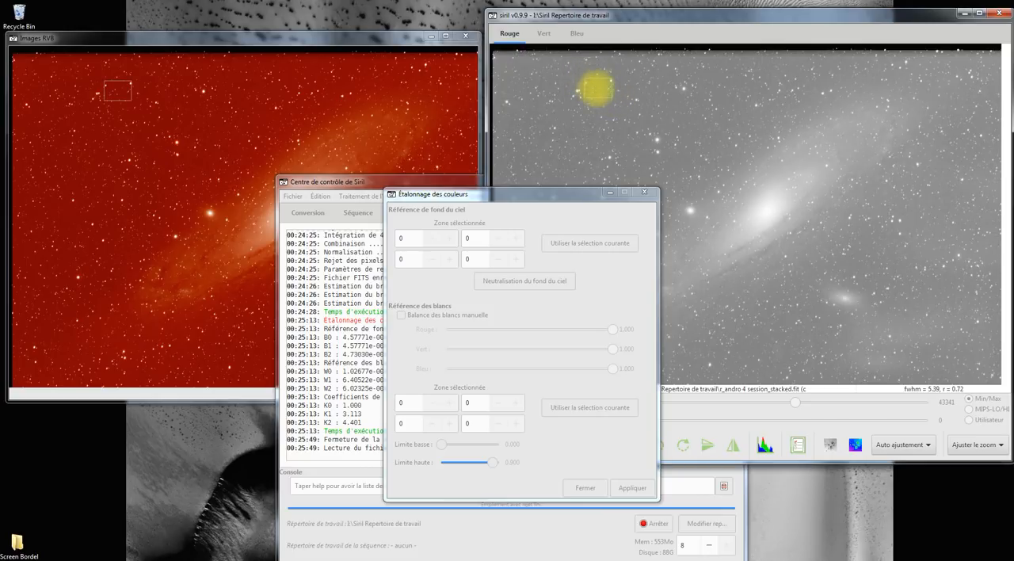
pyautogui.click(580, 245)
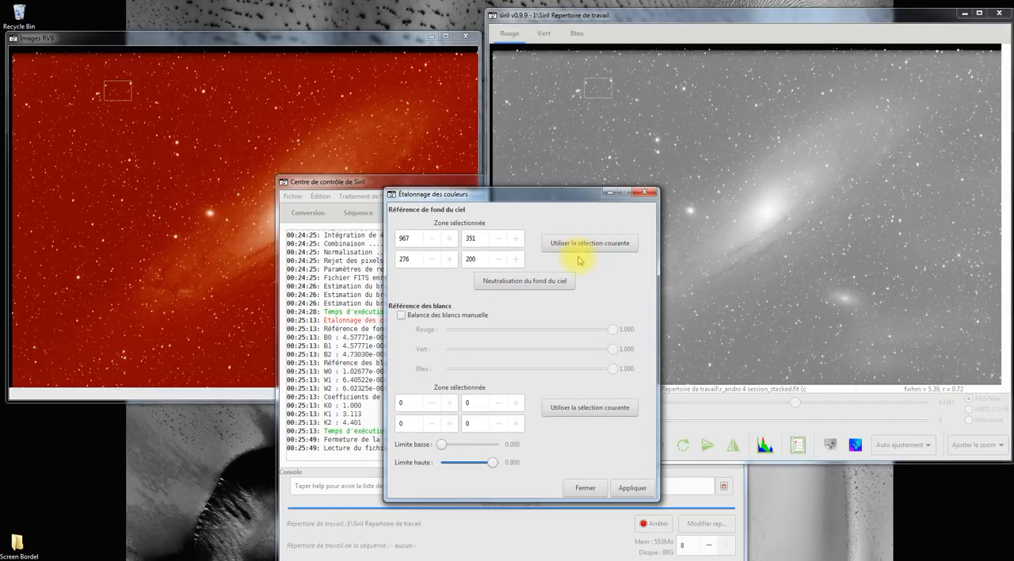
pyautogui.click(523, 286)
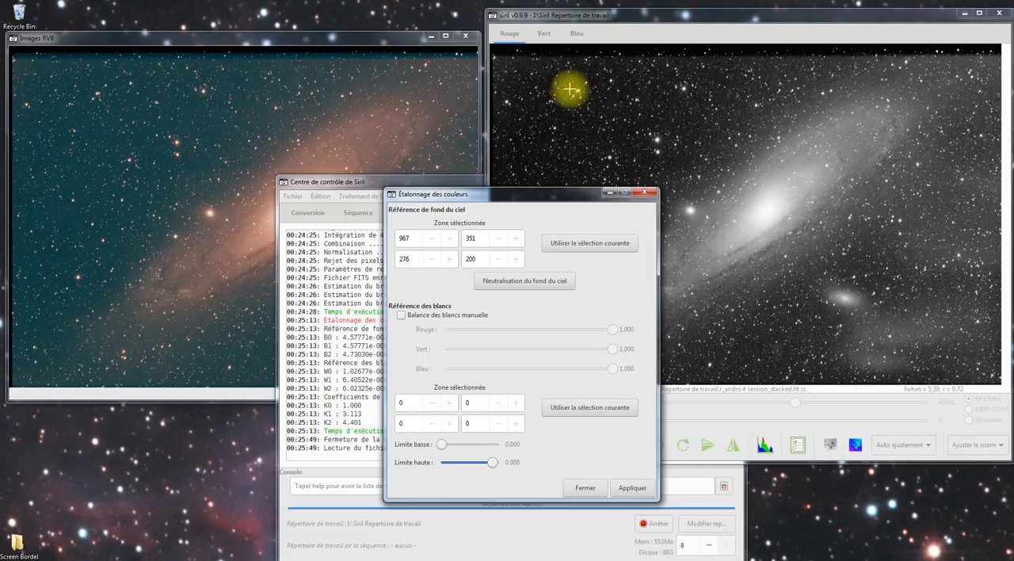
# Step: Use an area of about 1249 × 1303 px around the galaxy core as white reference, apply the colour calibration and close its dialog
pyautogui.moveTo(572, 90); pyautogui.dragTo(910, 324)
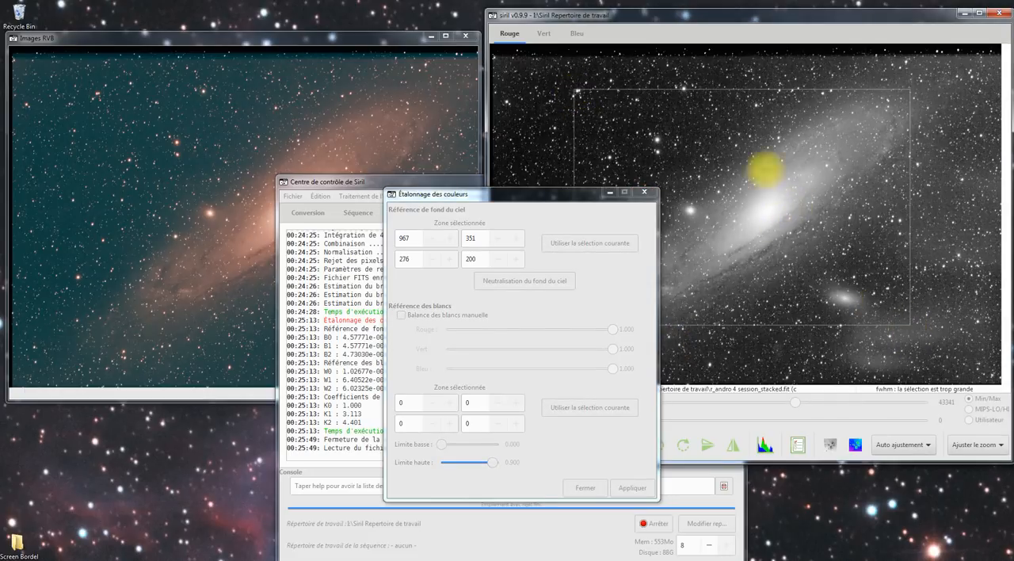
pyautogui.moveTo(762, 161); pyautogui.dragTo(873, 249)
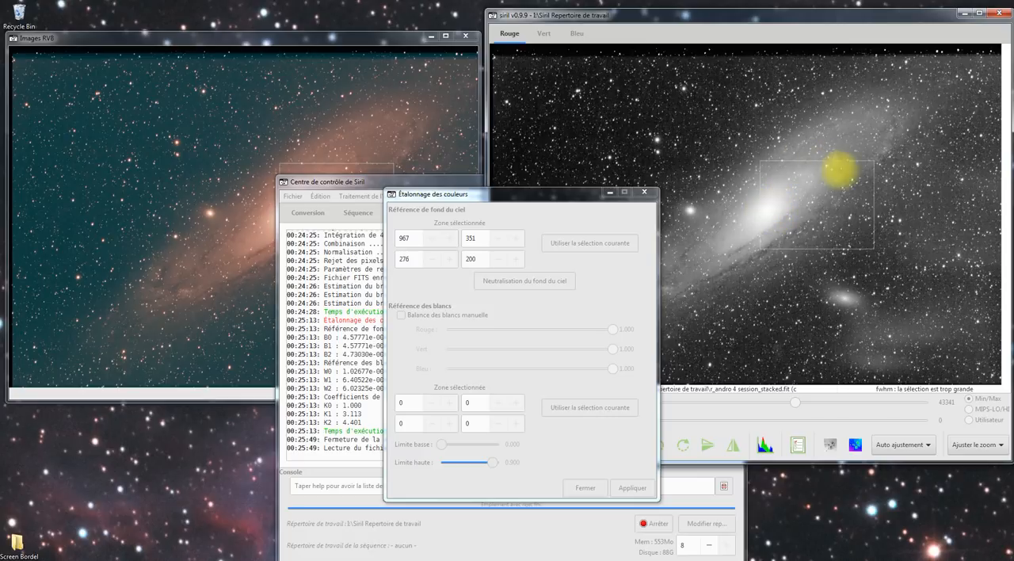
pyautogui.click(765, 111)
pyautogui.moveTo(764, 109); pyautogui.dragTo(753, 101)
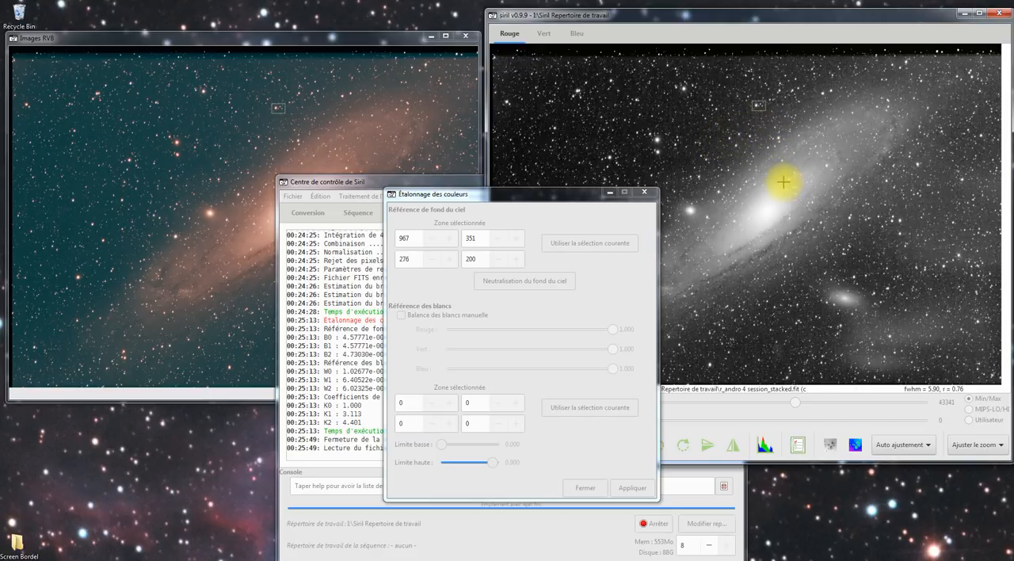
pyautogui.moveTo(739, 134); pyautogui.dragTo(862, 262)
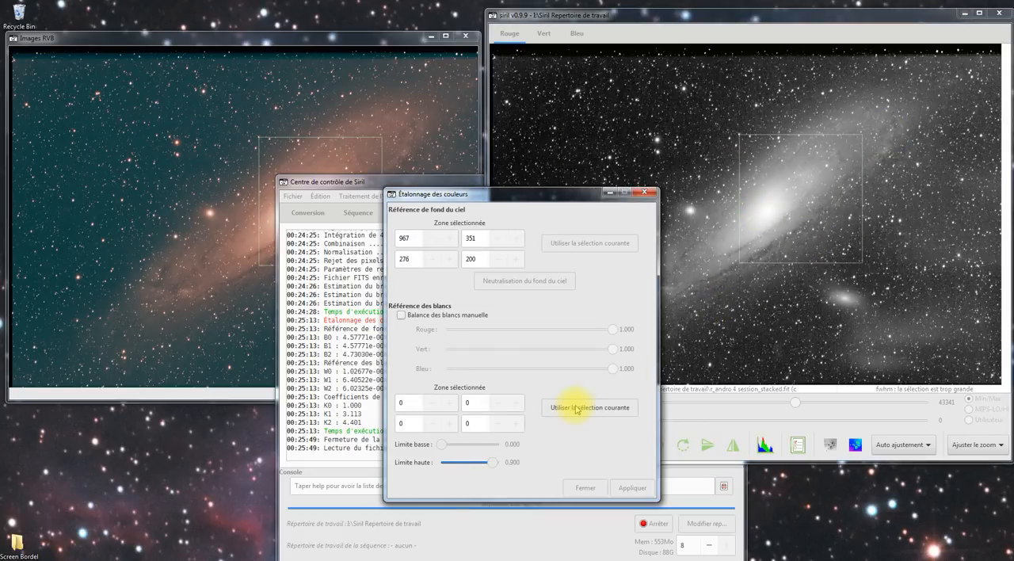
pyautogui.click(576, 409)
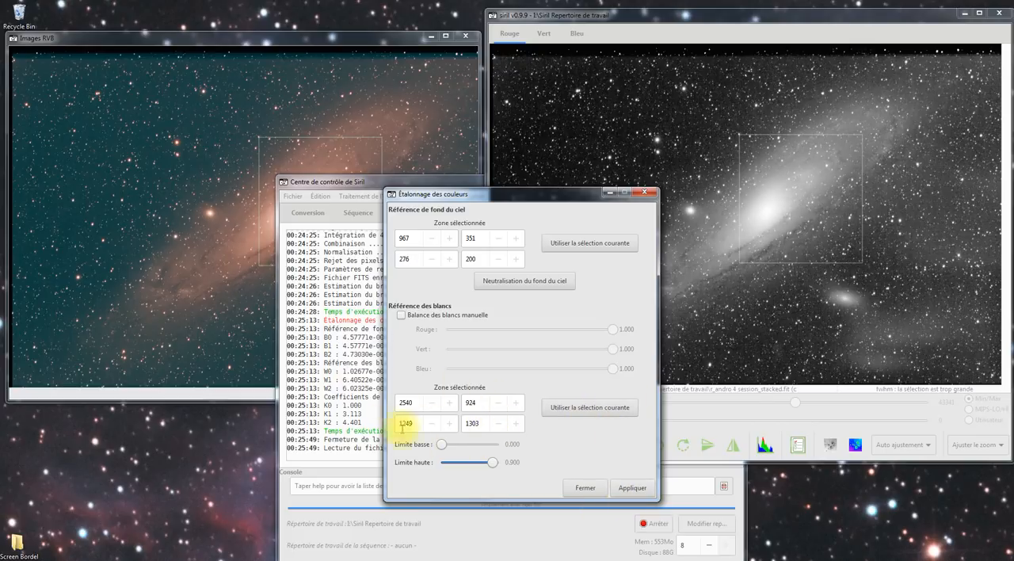
pyautogui.click(633, 488)
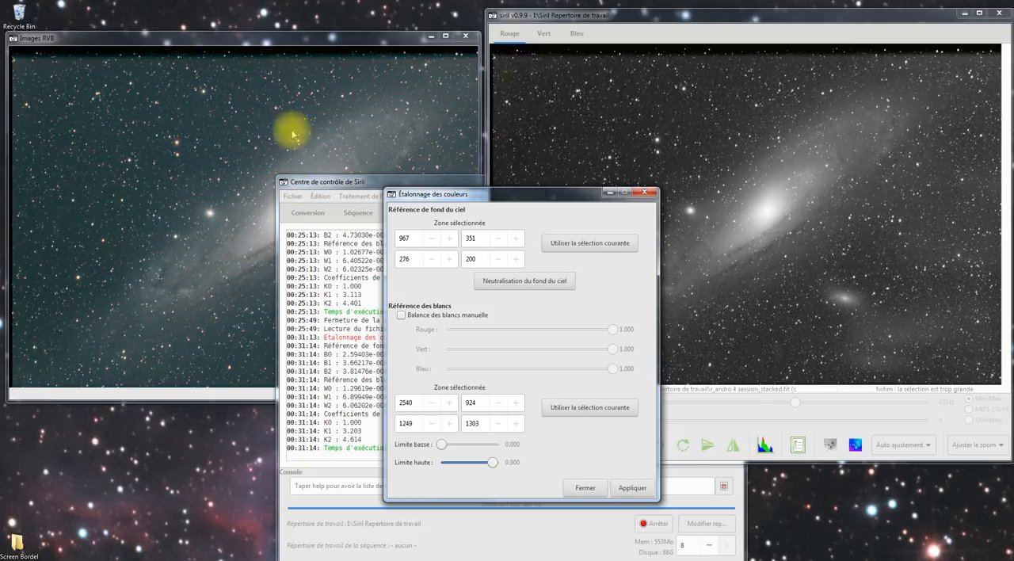
pyautogui.click(265, 37)
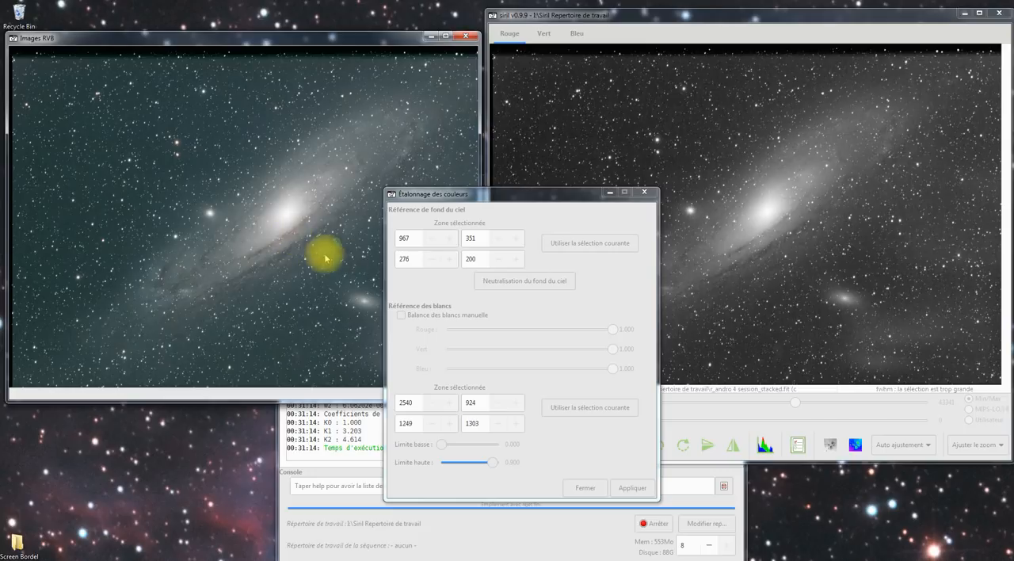
pyautogui.click(644, 193)
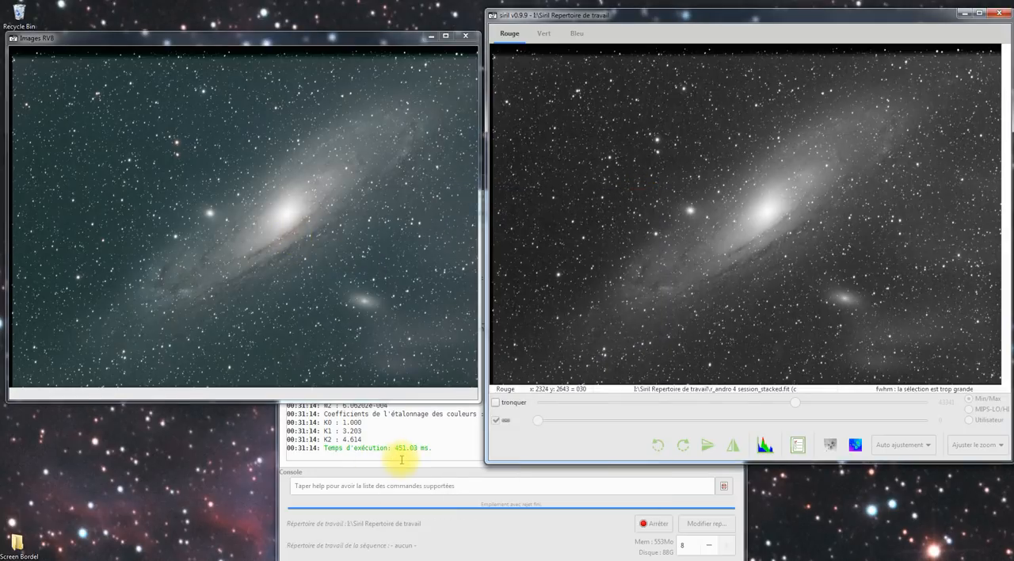
# Step: Apply an automatic histogram transformation to the calibrated galaxy image and close the histogram dialog
pyautogui.click(395, 455)
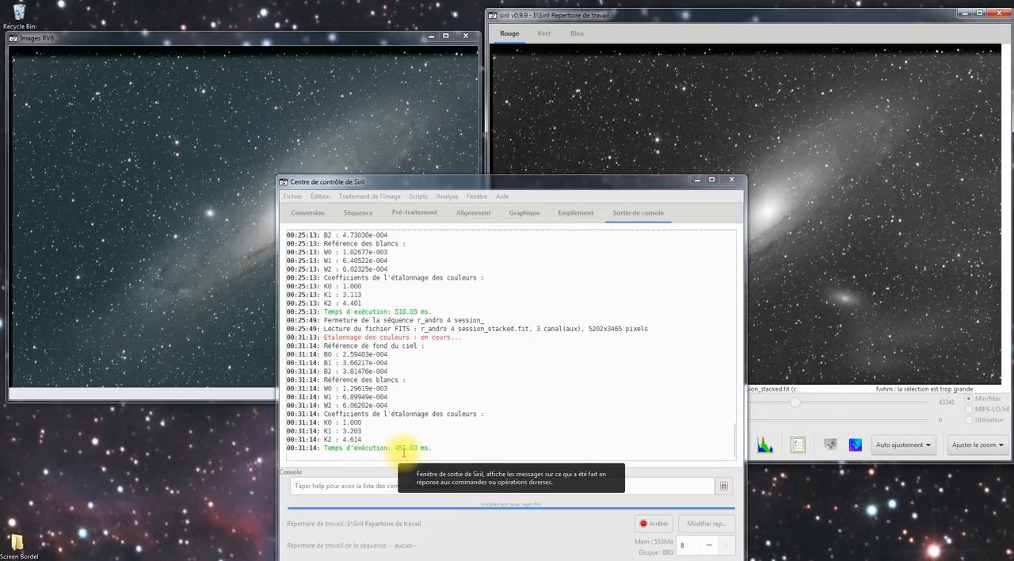
pyautogui.click(370, 196)
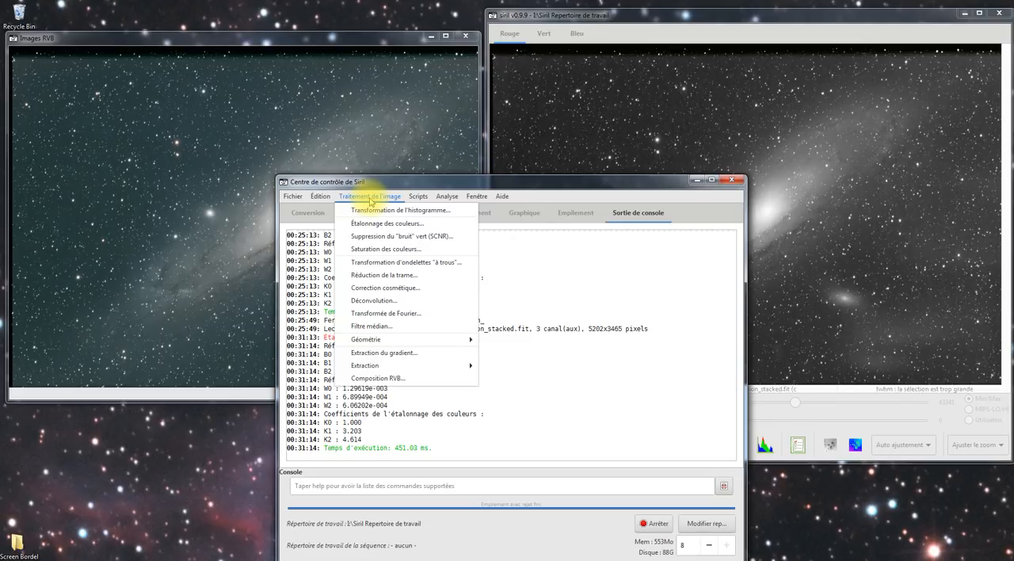
pyautogui.click(413, 211)
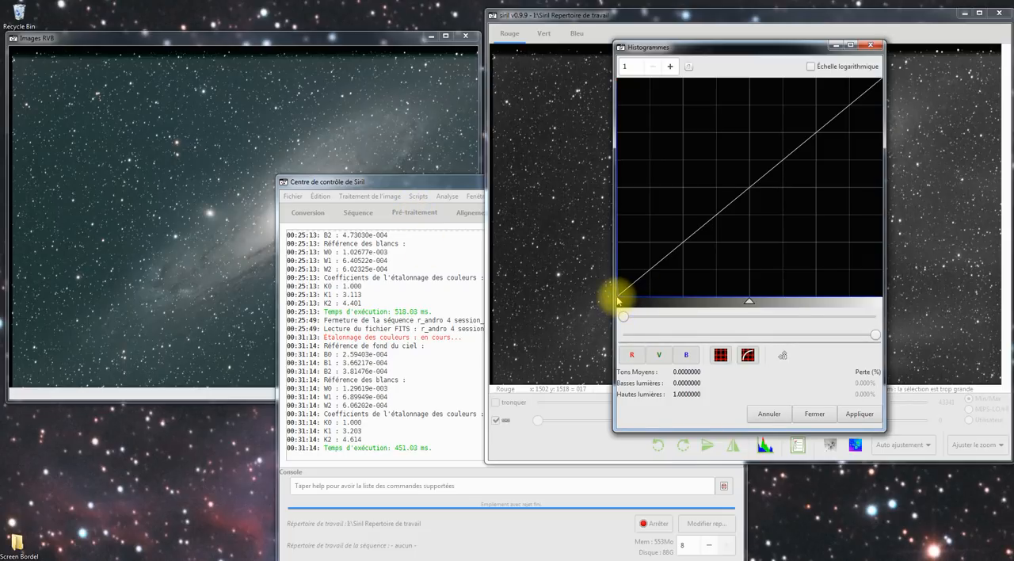
pyautogui.click(785, 357)
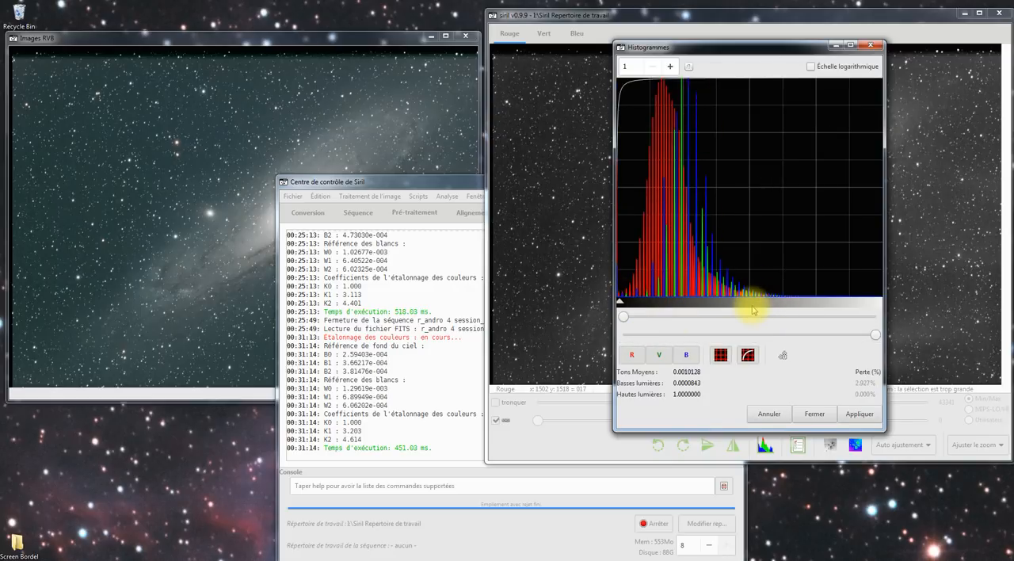
pyautogui.click(856, 419)
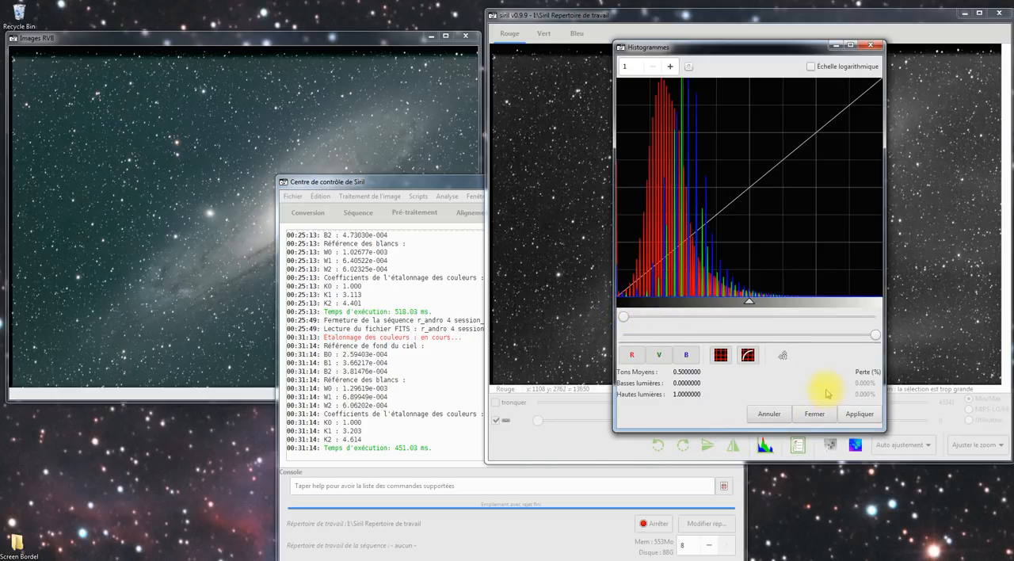
pyautogui.click(814, 414)
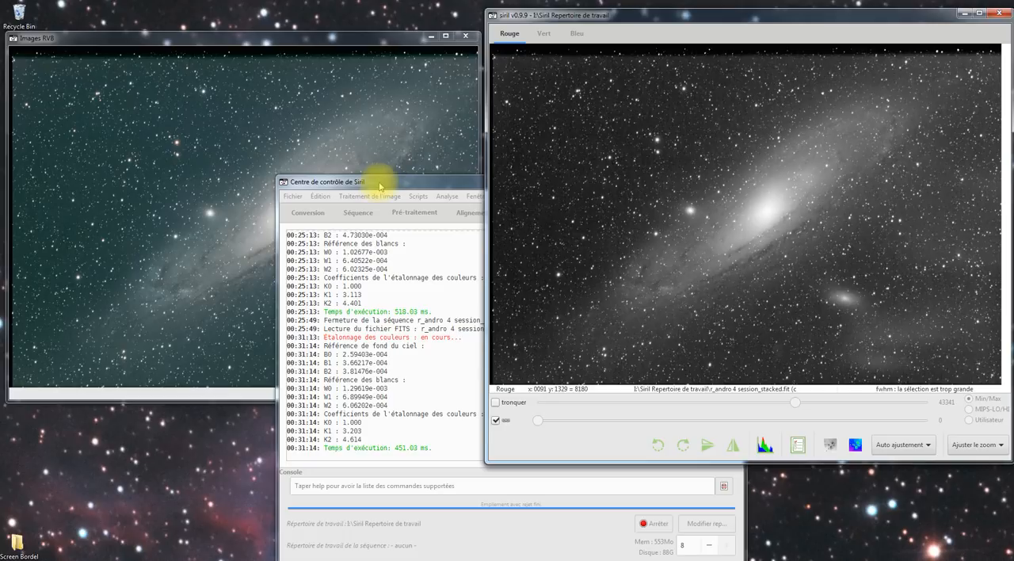
# Step: Remove the green noise with SCNR using the Neutre Moyen method with luminosity preserved, and close its dialog
pyautogui.click(378, 197)
pyautogui.click(377, 197)
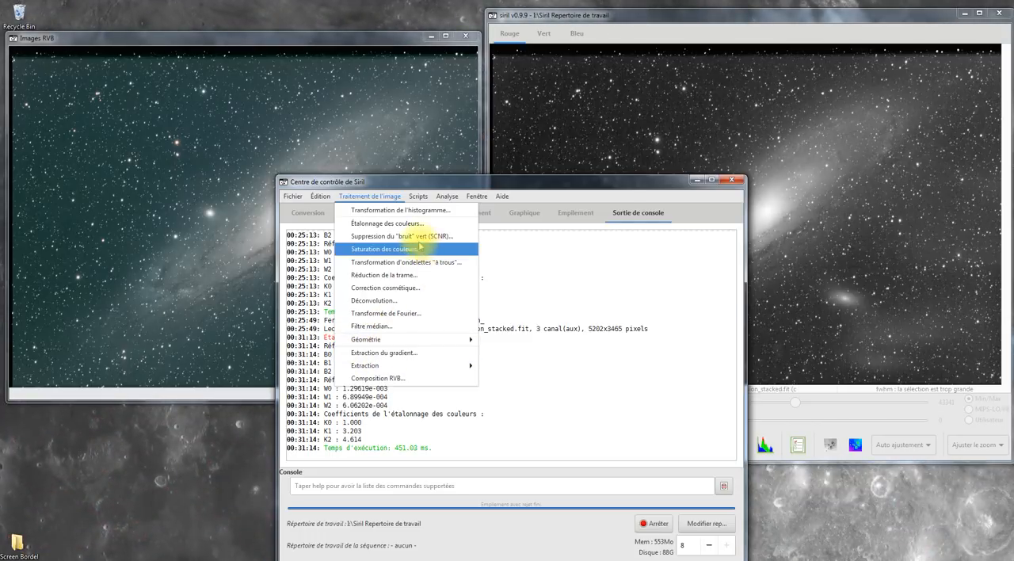
pyautogui.click(424, 248)
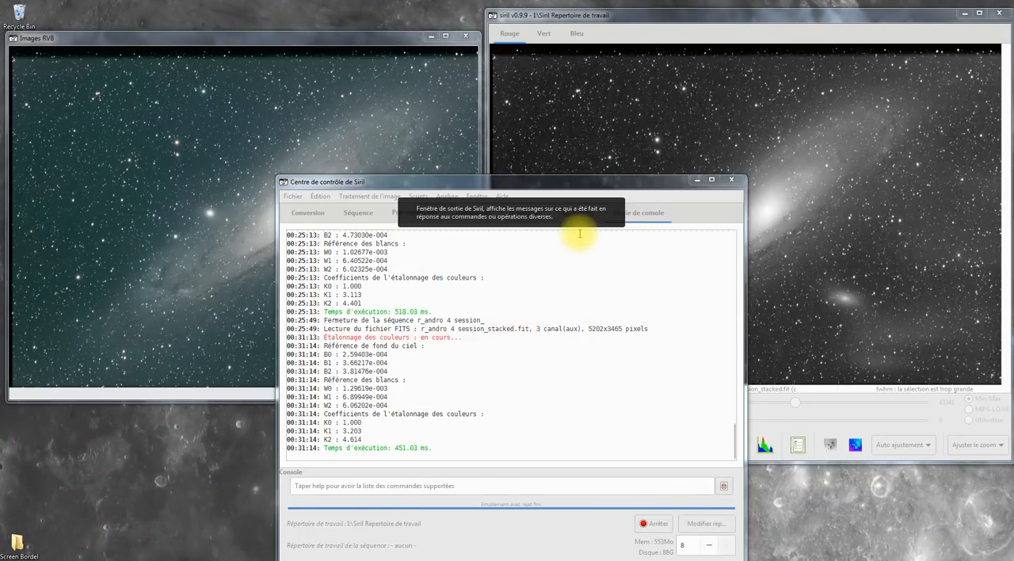
pyautogui.click(593, 13)
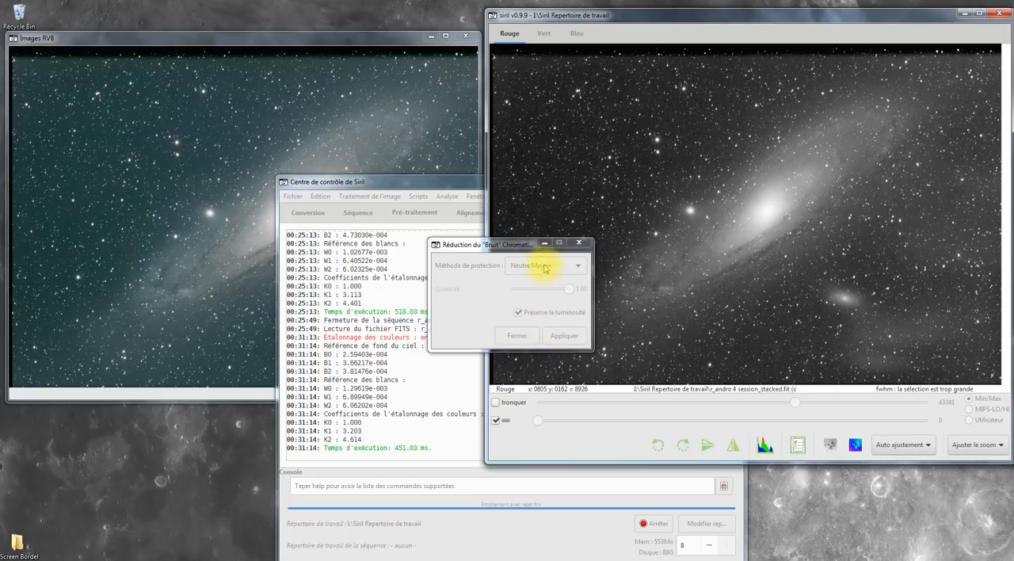
pyautogui.click(459, 301)
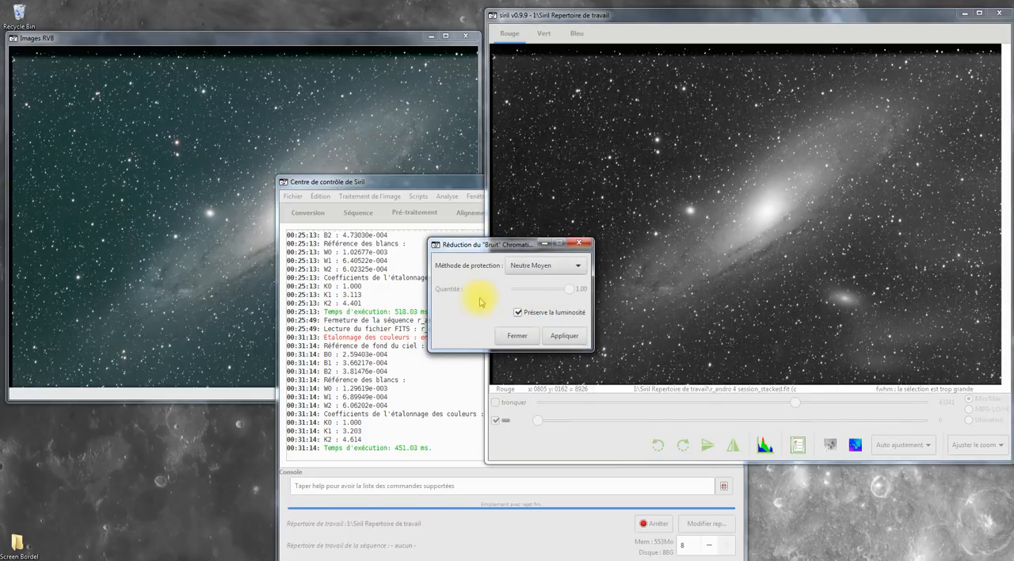
pyautogui.click(565, 337)
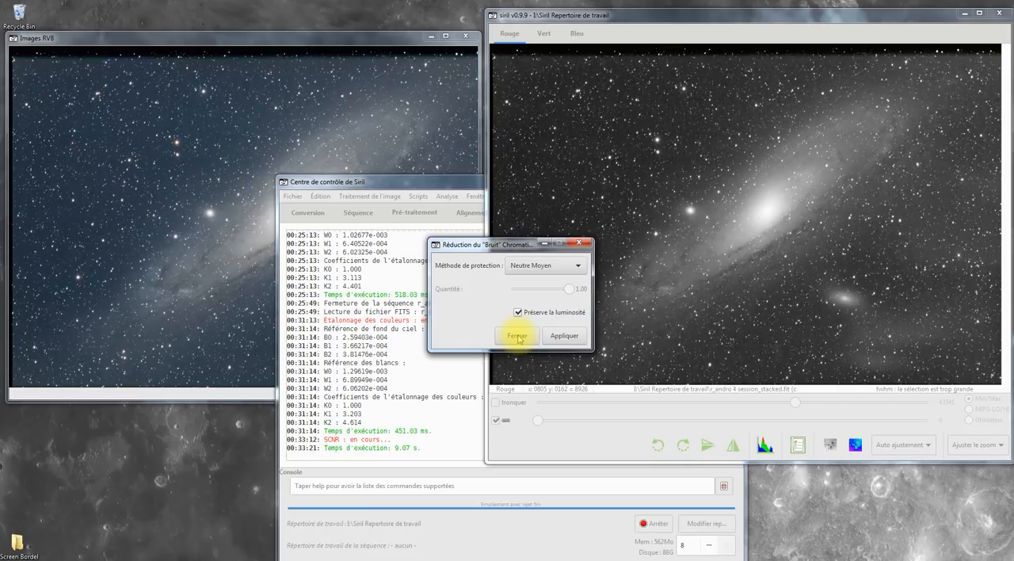
pyautogui.click(517, 336)
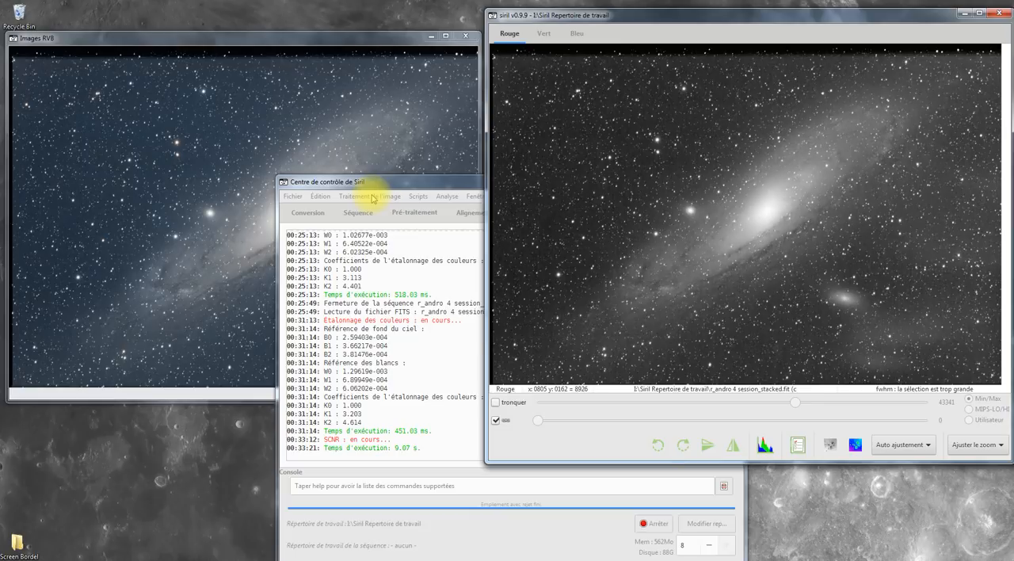
# Step: Start a colour saturation adjustment on the galaxy image and set its amount to 0.27
pyautogui.click(373, 198)
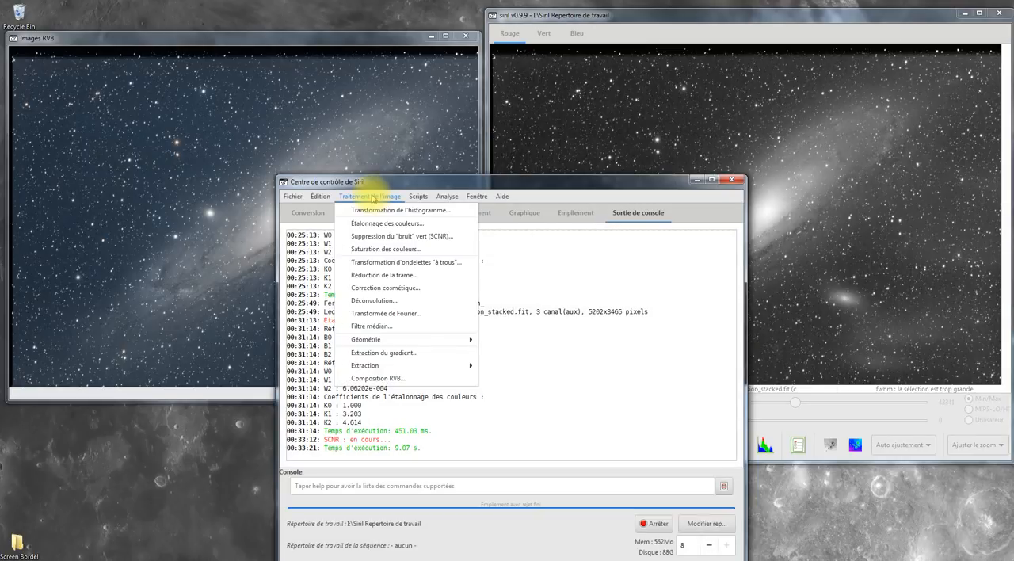
pyautogui.click(396, 252)
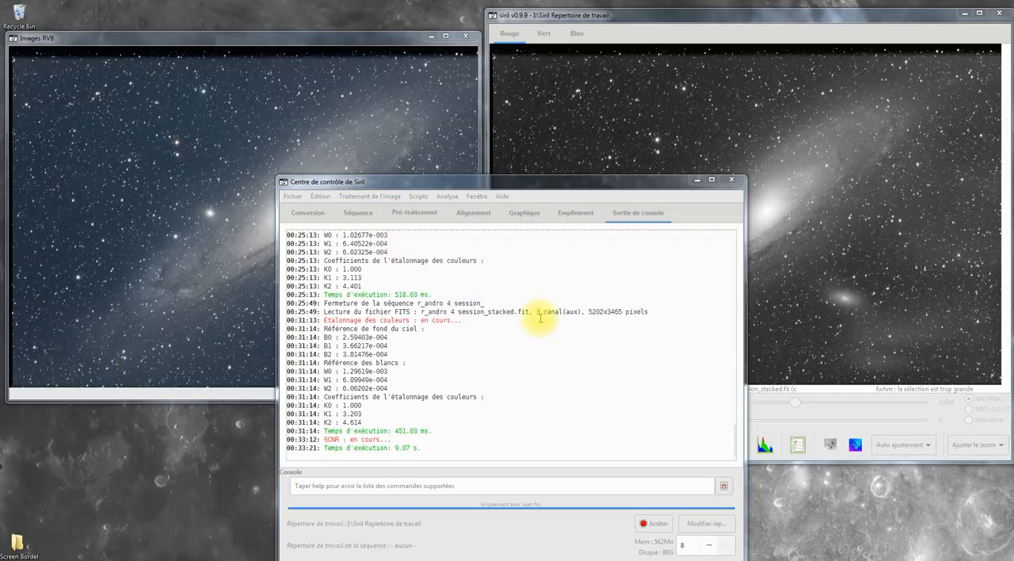
pyautogui.click(572, 14)
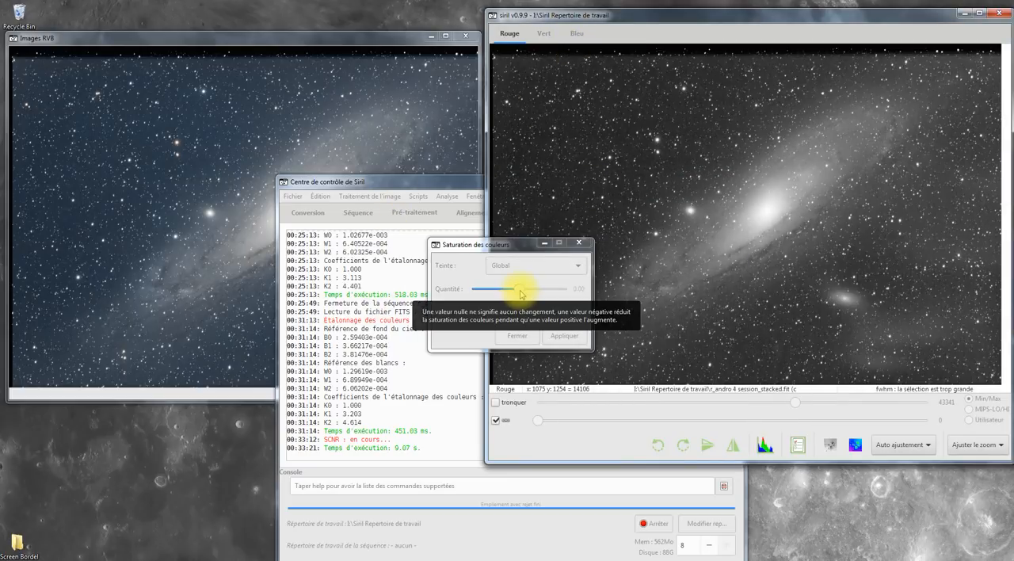
pyautogui.moveTo(521, 293); pyautogui.dragTo(536, 295)
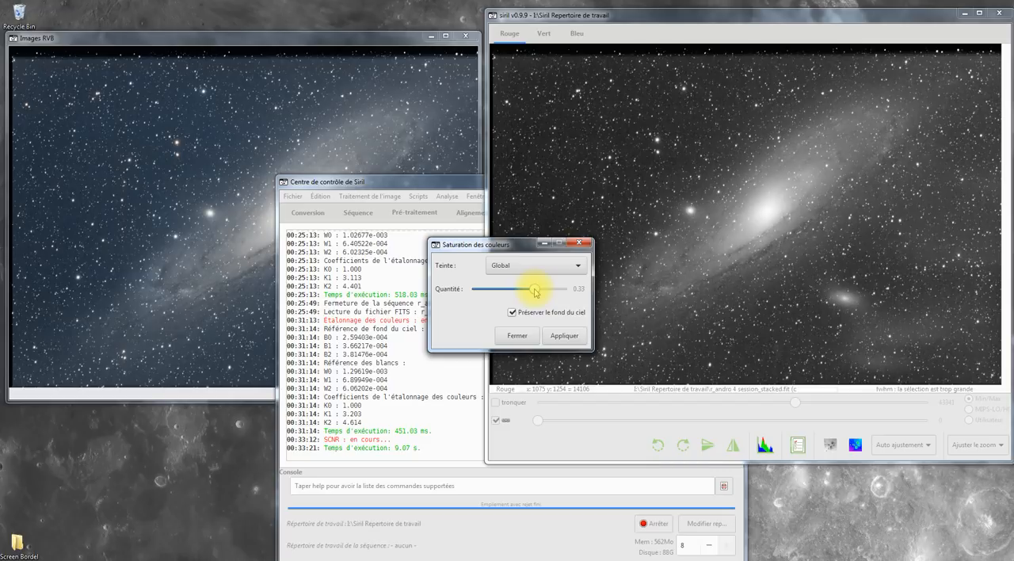
pyautogui.moveTo(536, 291)
pyautogui.mouseDown()
pyautogui.moveTo(526, 291)
pyautogui.moveTo(570, 291)
pyautogui.moveTo(520, 300)
pyautogui.moveTo(553, 301)
pyautogui.moveTo(533, 303)
pyautogui.mouseUp()
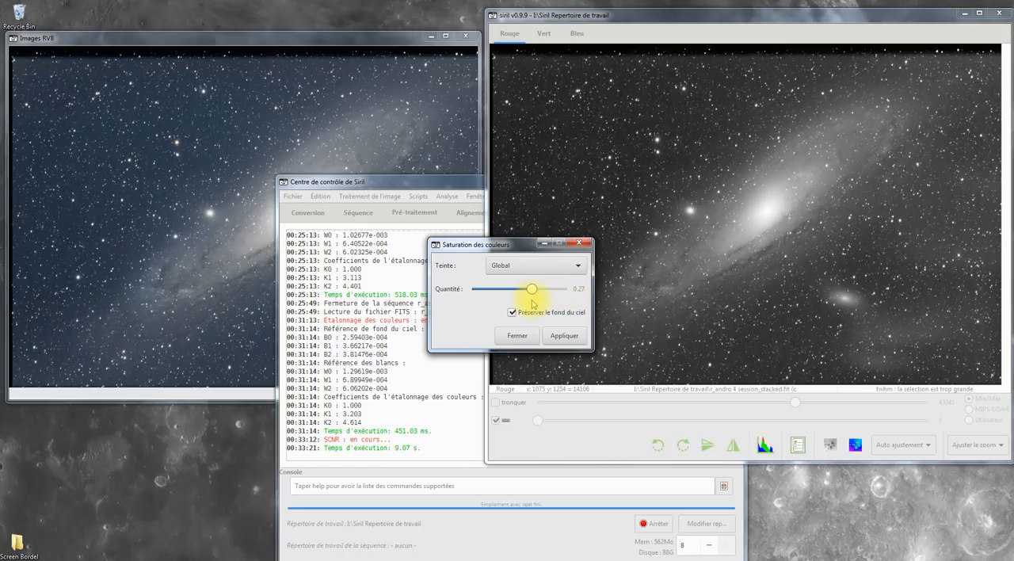
# Step: Keep the hue range on Global with the sky background preserved, apply the saturation and close its dialog
pyautogui.click(543, 266)
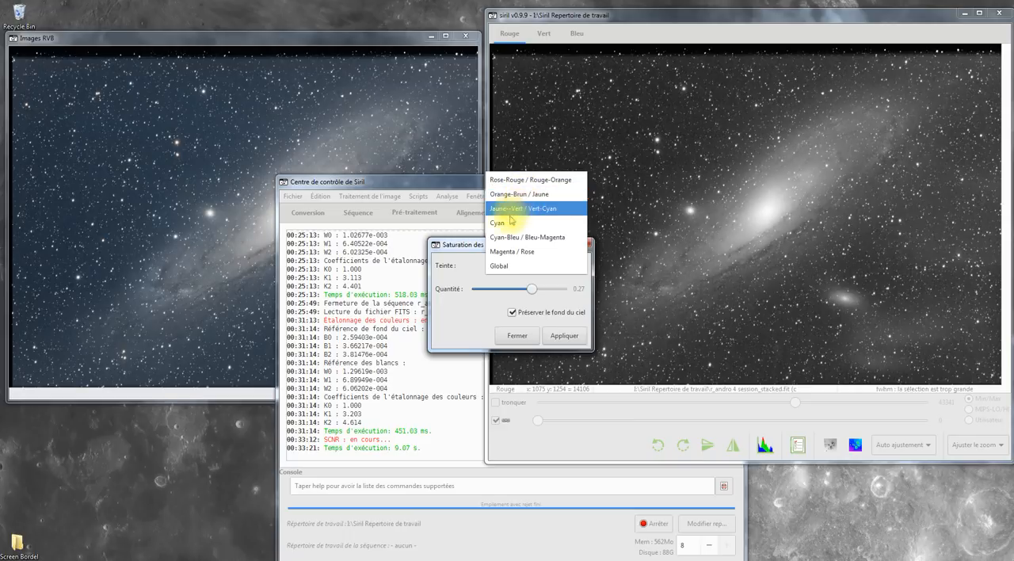
pyautogui.click(515, 266)
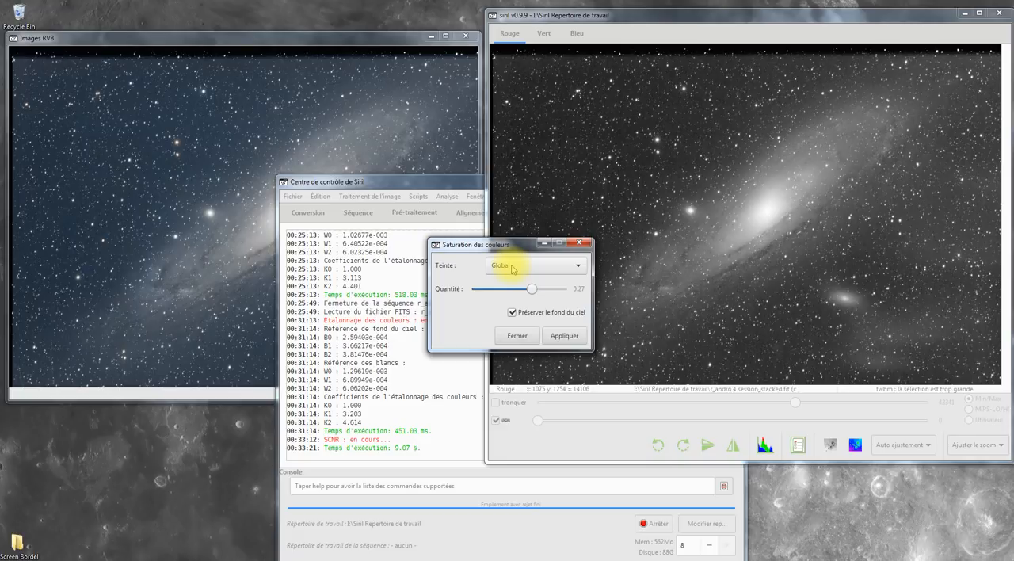
pyautogui.click(513, 270)
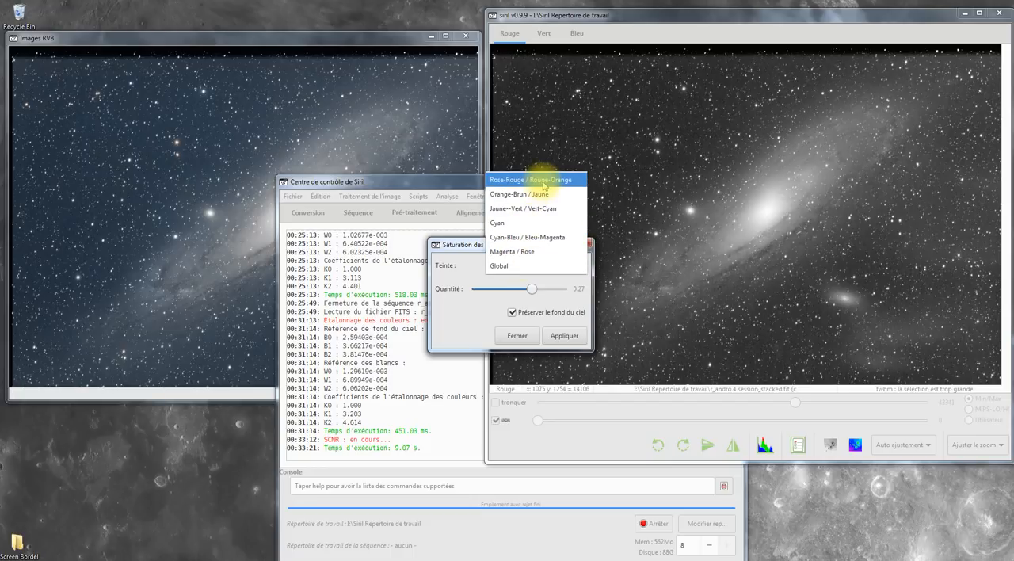
pyautogui.click(519, 266)
pyautogui.click(565, 336)
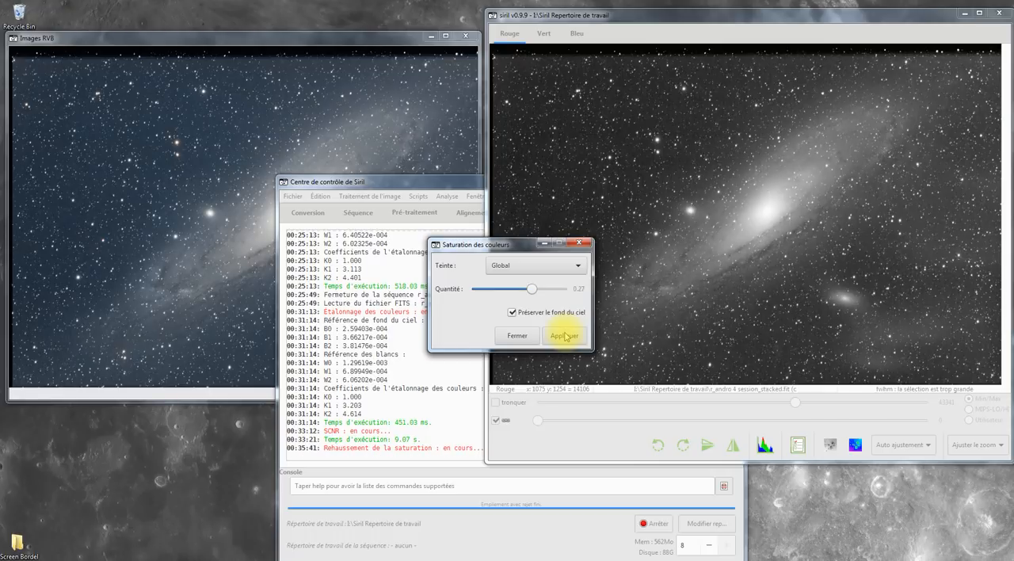
pyautogui.click(516, 335)
# Step: Try a second global colour saturation with an amount of 0.66, close its dialog and undo the change
pyautogui.click(305, 237)
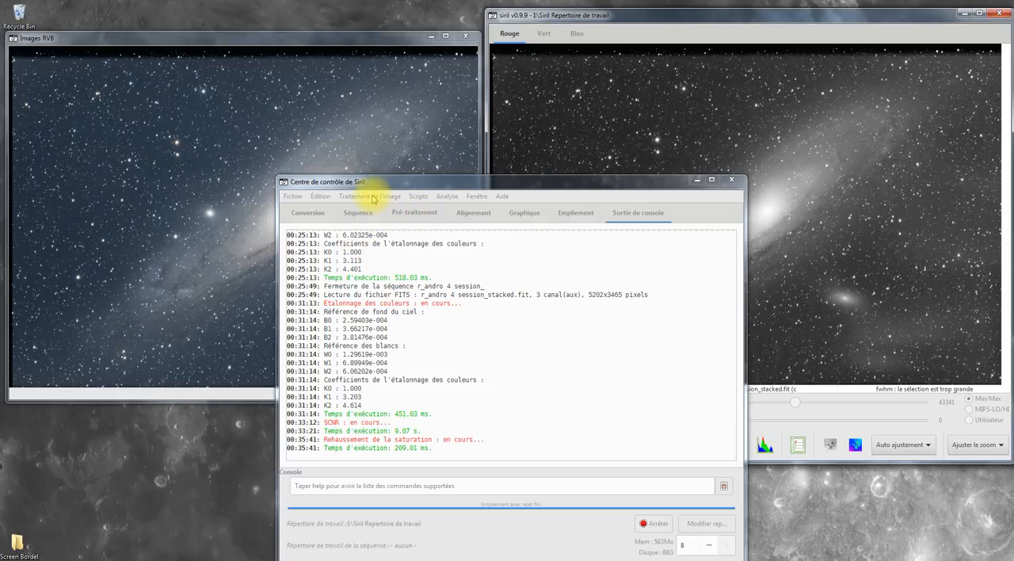
pyautogui.click(372, 197)
pyautogui.click(390, 247)
pyautogui.click(391, 248)
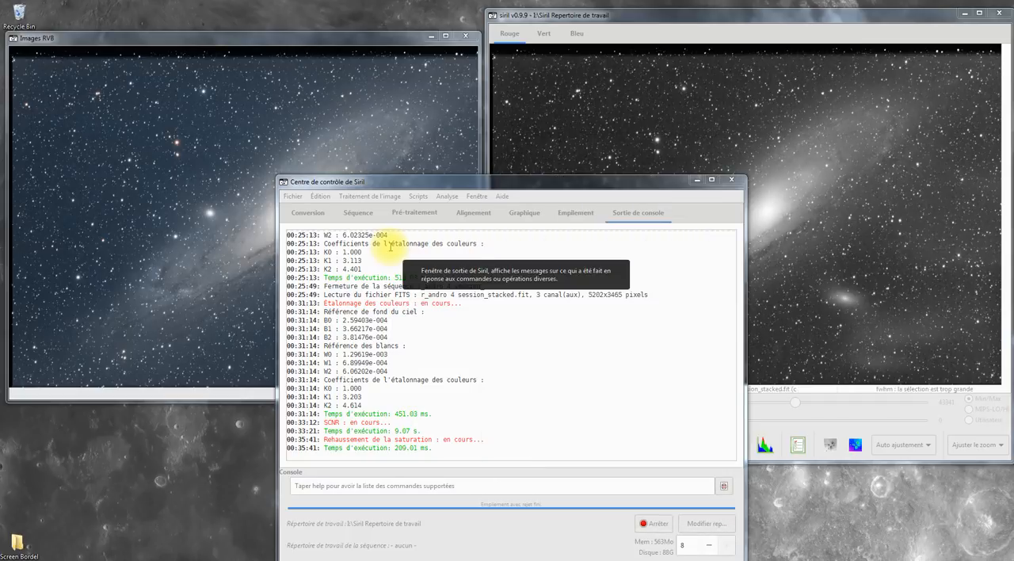
pyautogui.click(547, 17)
pyautogui.click(540, 291)
pyautogui.moveTo(540, 291); pyautogui.dragTo(550, 290)
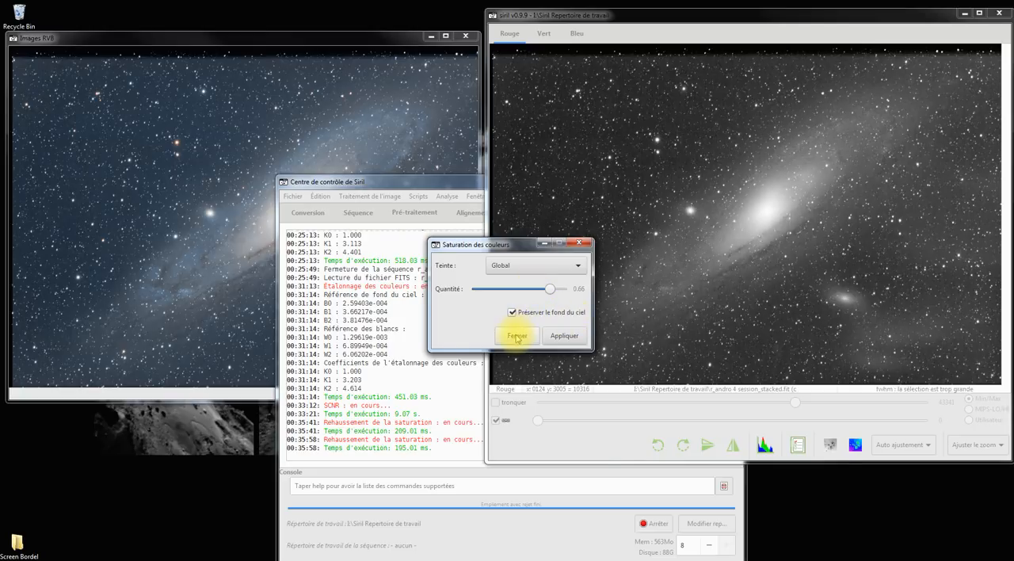
pyautogui.click(517, 335)
pyautogui.hotkey('ctrl', 'z')
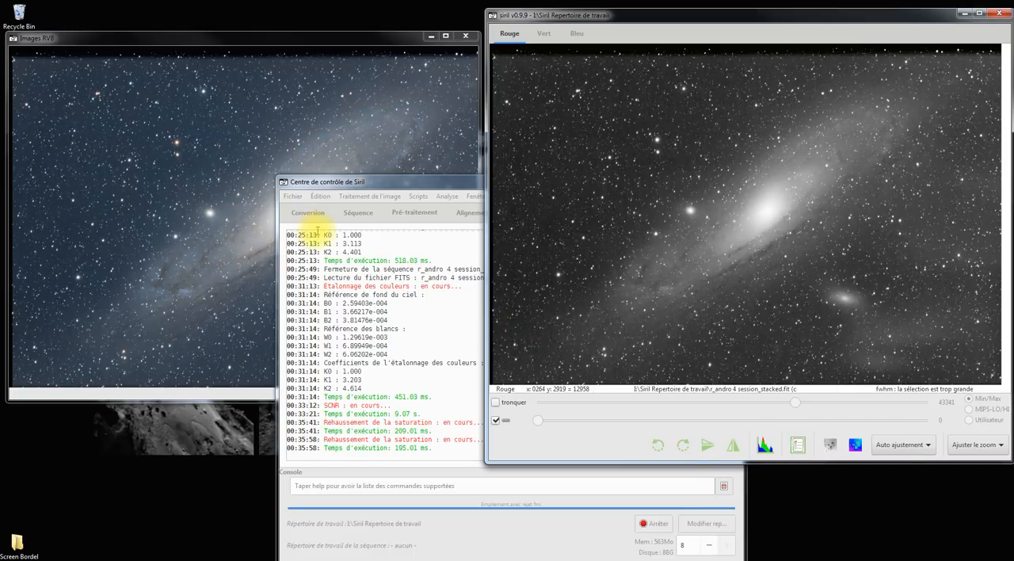
# Step: Examine the highlight protection and vertical banding options of the banding reduction, and close its dialog without applying
pyautogui.click(318, 231)
pyautogui.click(387, 197)
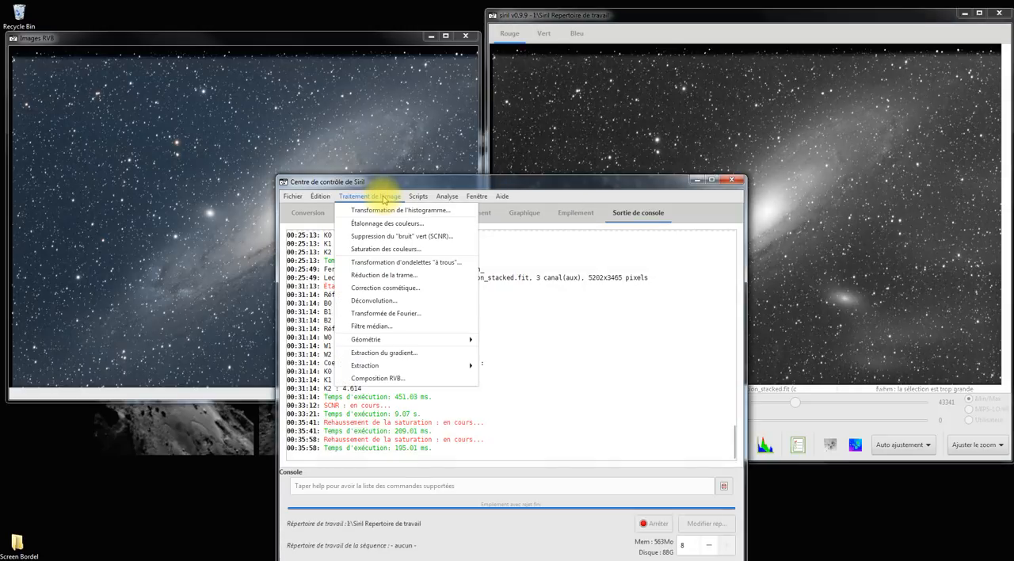
pyautogui.click(407, 276)
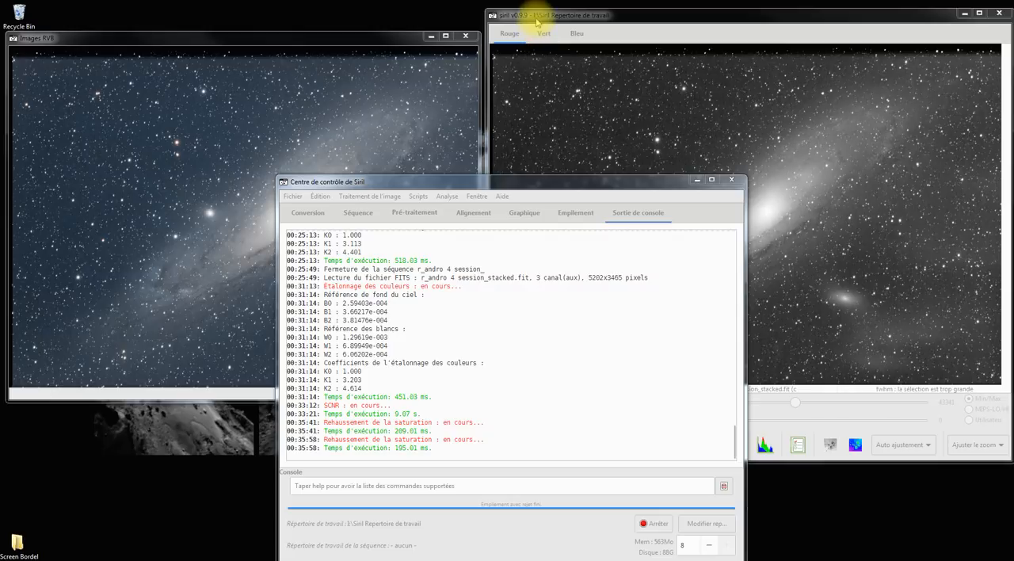
pyautogui.click(536, 15)
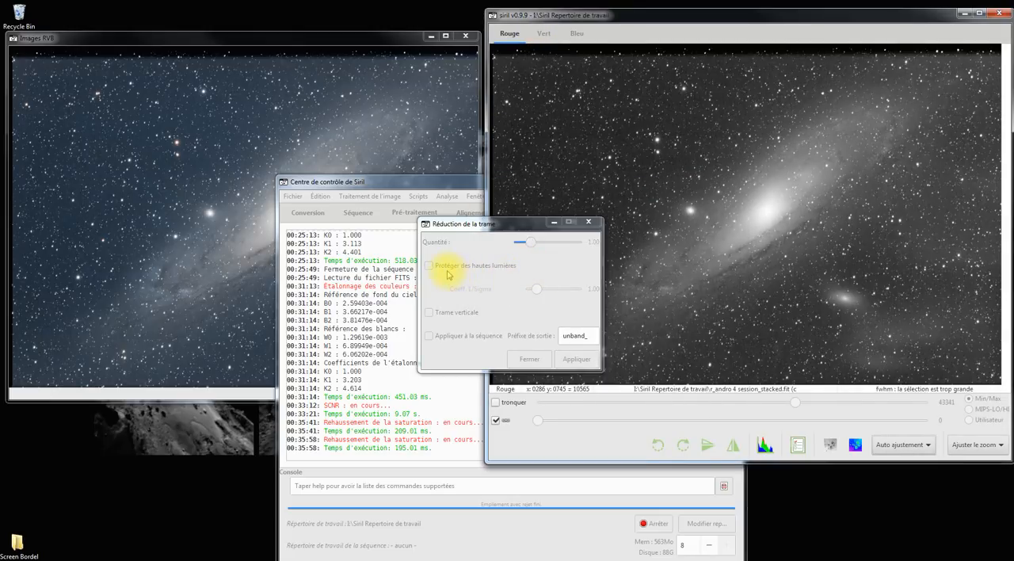
pyautogui.click(484, 282)
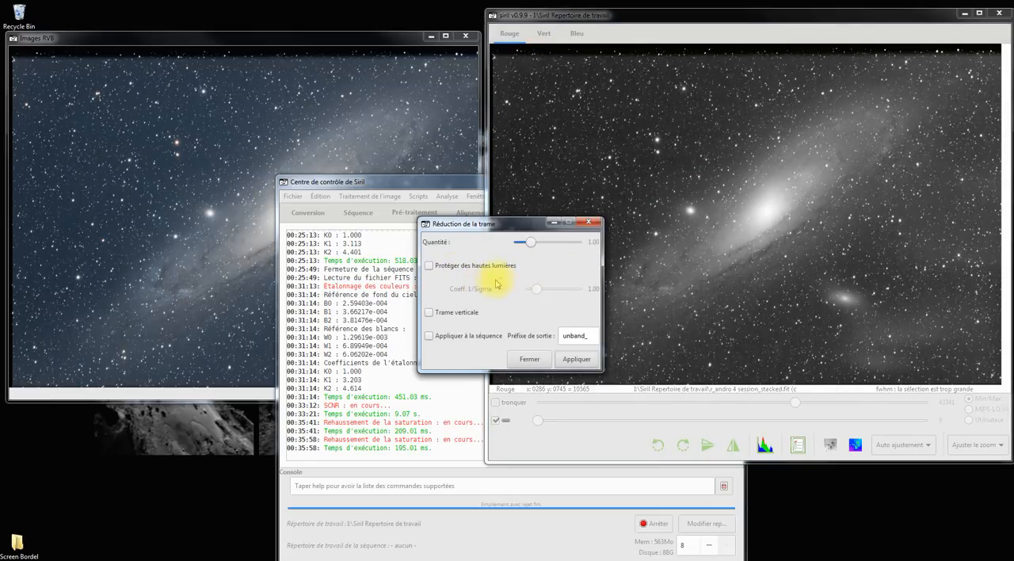
pyautogui.click(429, 267)
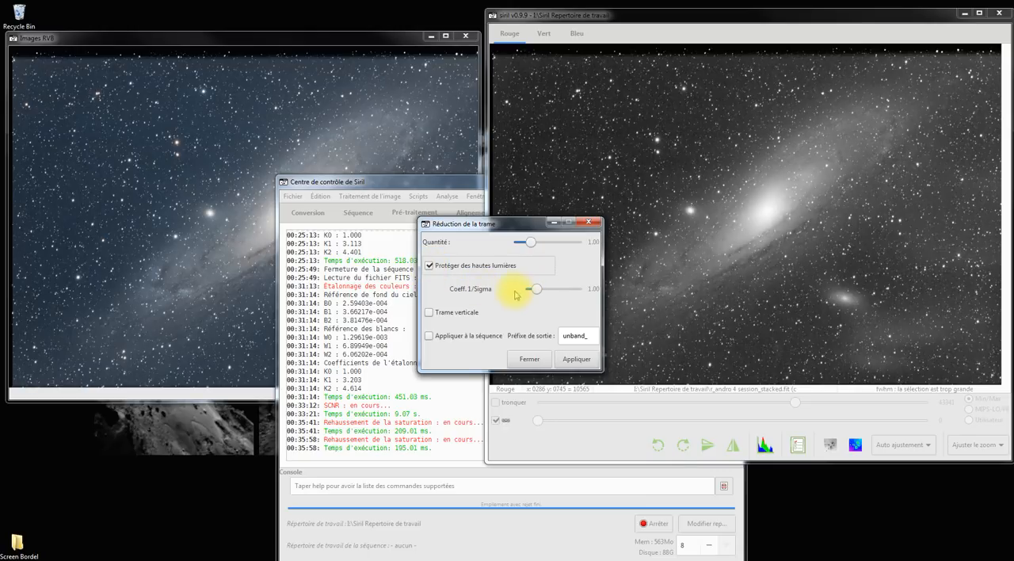
pyautogui.click(431, 267)
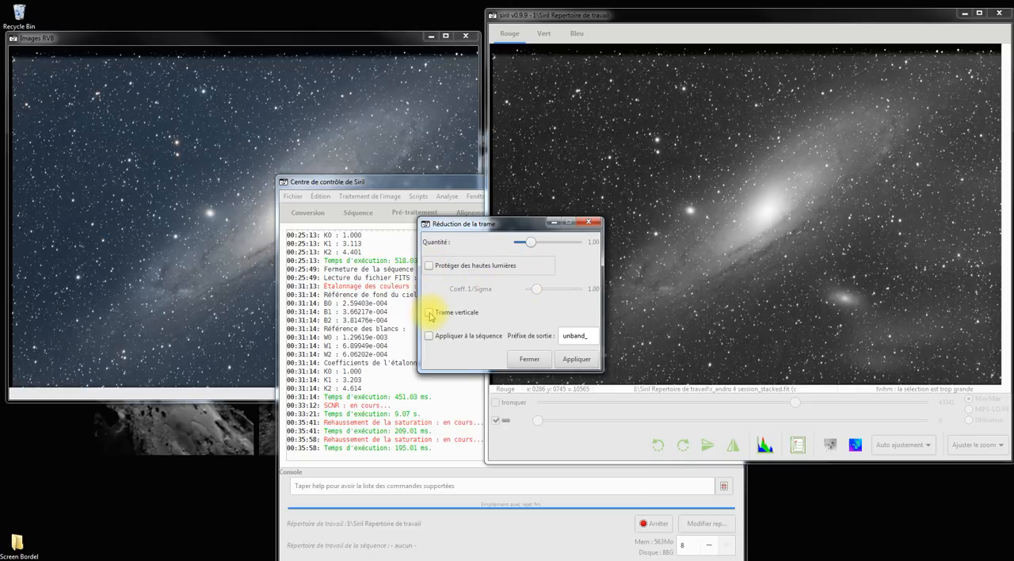
pyautogui.click(429, 314)
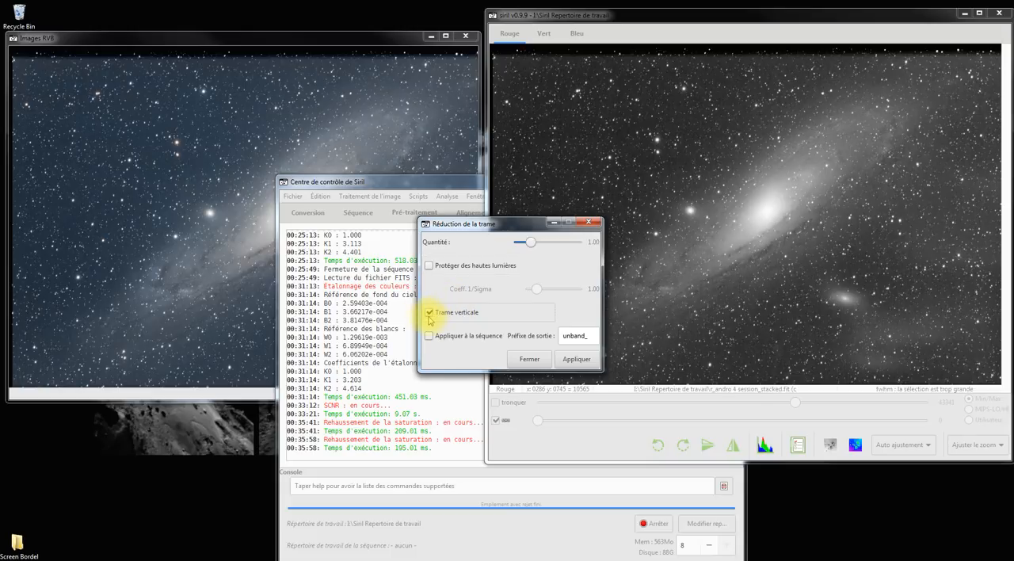
pyautogui.click(430, 315)
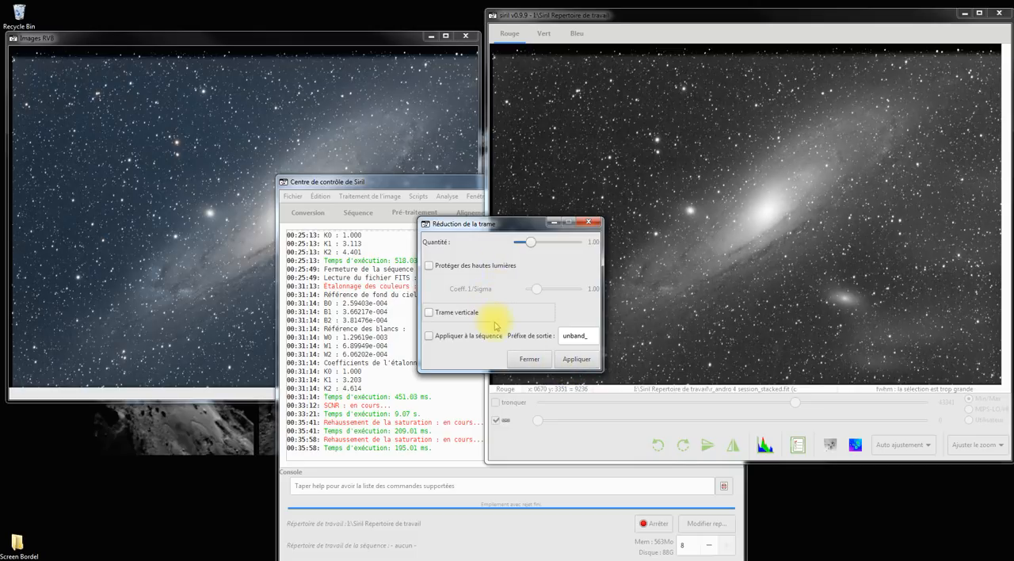
pyautogui.moveTo(505, 338)
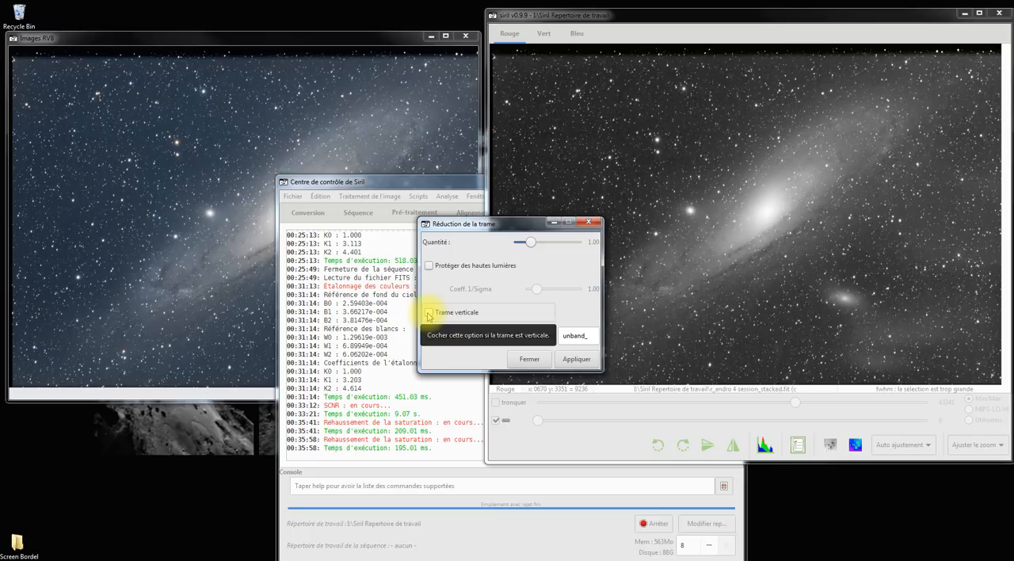
pyautogui.click(368, 321)
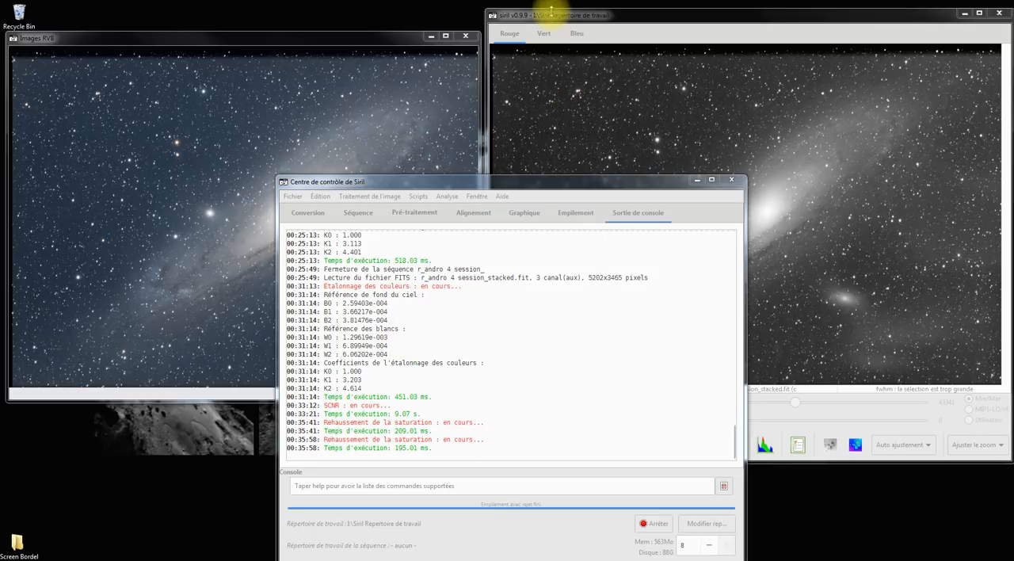
pyautogui.click(553, 10)
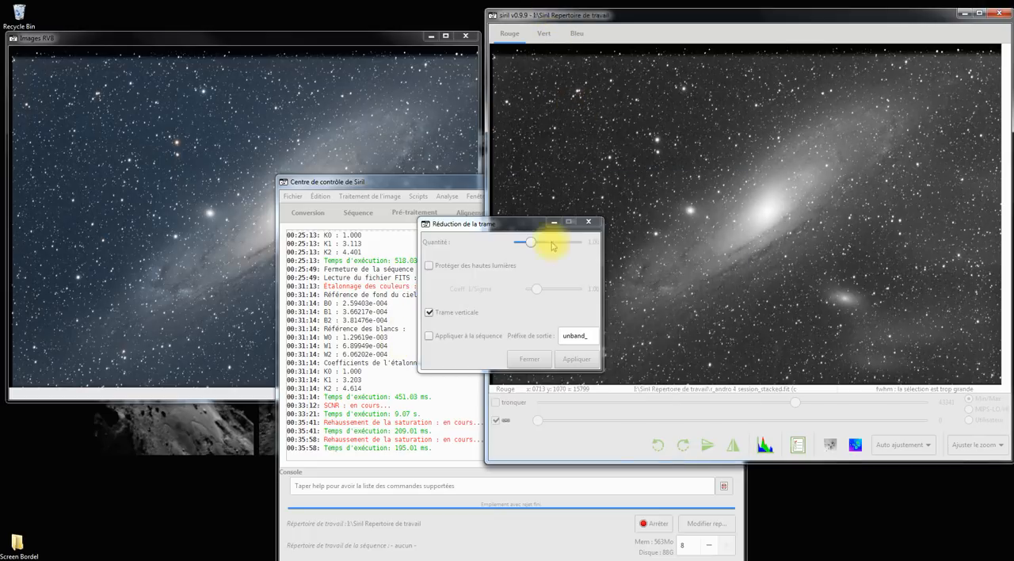
pyautogui.click(532, 361)
# Step: Apply a Lucy-Richardson deconvolution with 15 iterations and a sigma of 0.76 to the galaxy image, and close its dialog
pyautogui.click(385, 182)
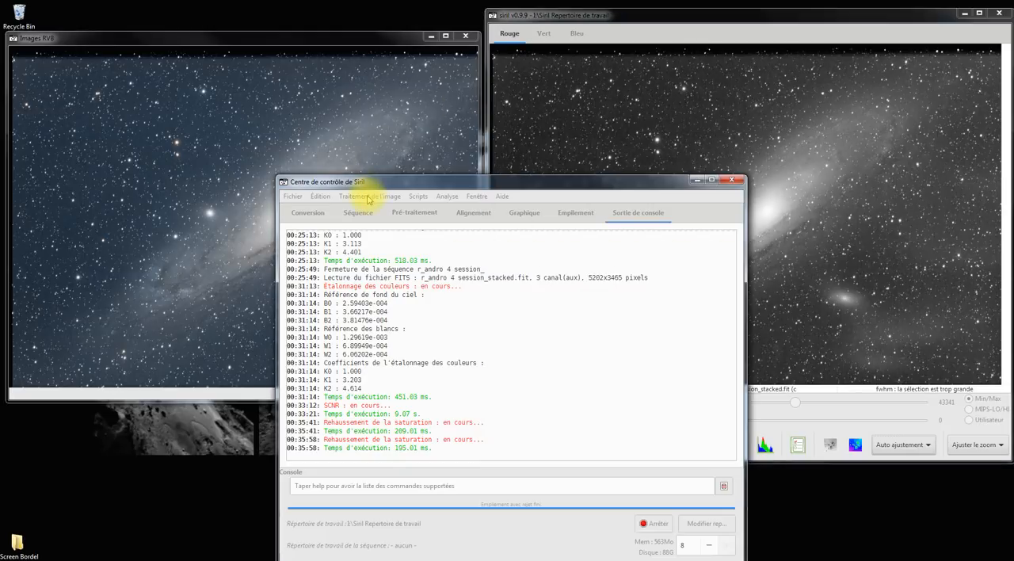
pyautogui.click(368, 197)
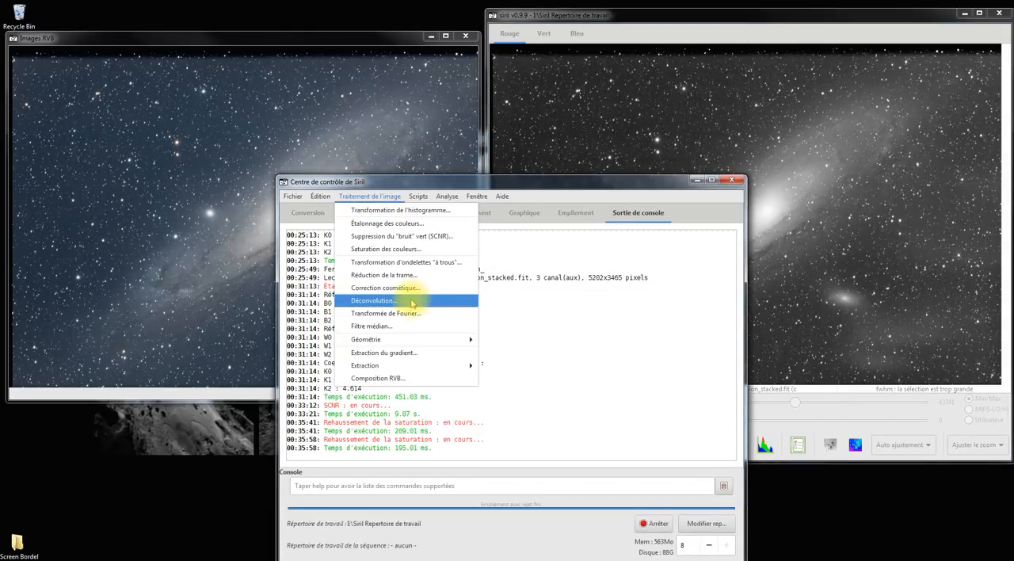
pyautogui.click(413, 302)
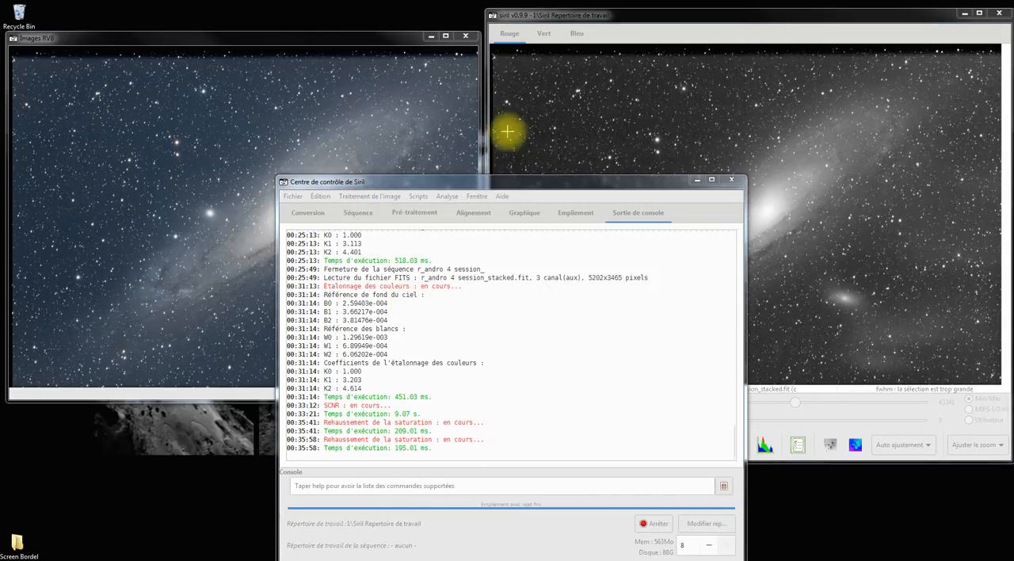
pyautogui.click(515, 13)
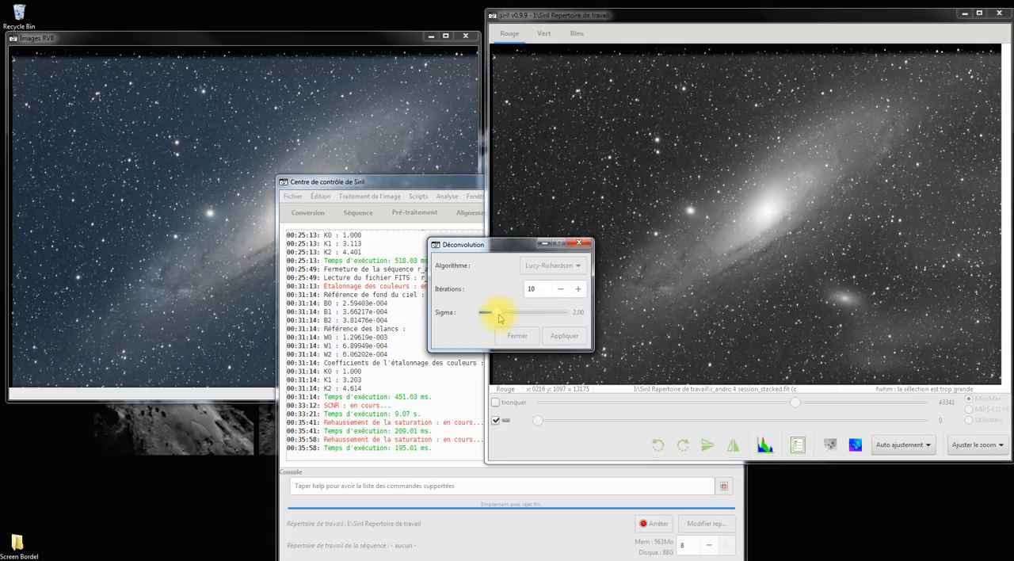
pyautogui.moveTo(498, 316); pyautogui.dragTo(486, 315)
pyautogui.click(579, 289)
pyautogui.click(580, 289)
pyautogui.click(580, 289)
pyautogui.click(579, 289)
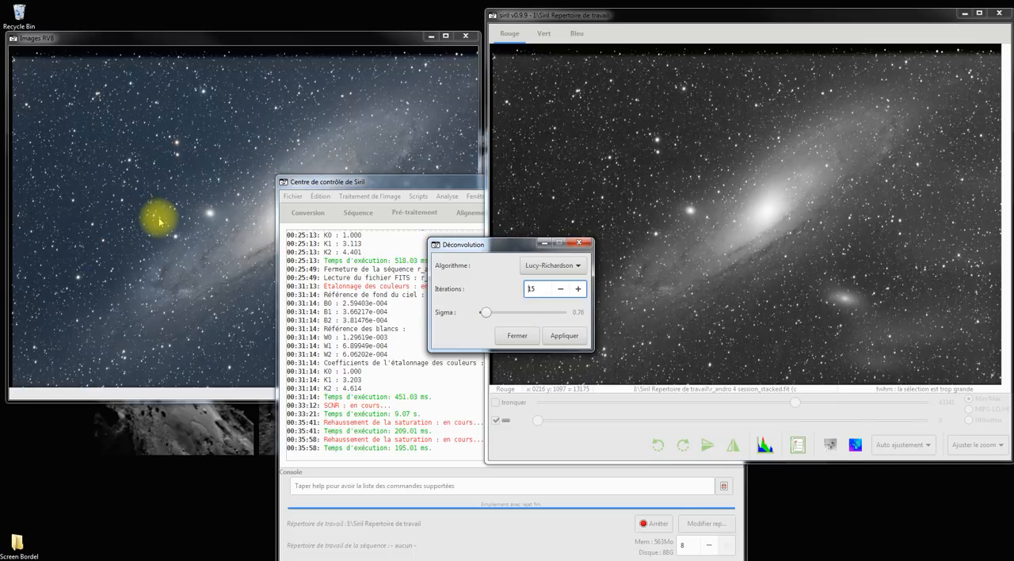
pyautogui.click(565, 339)
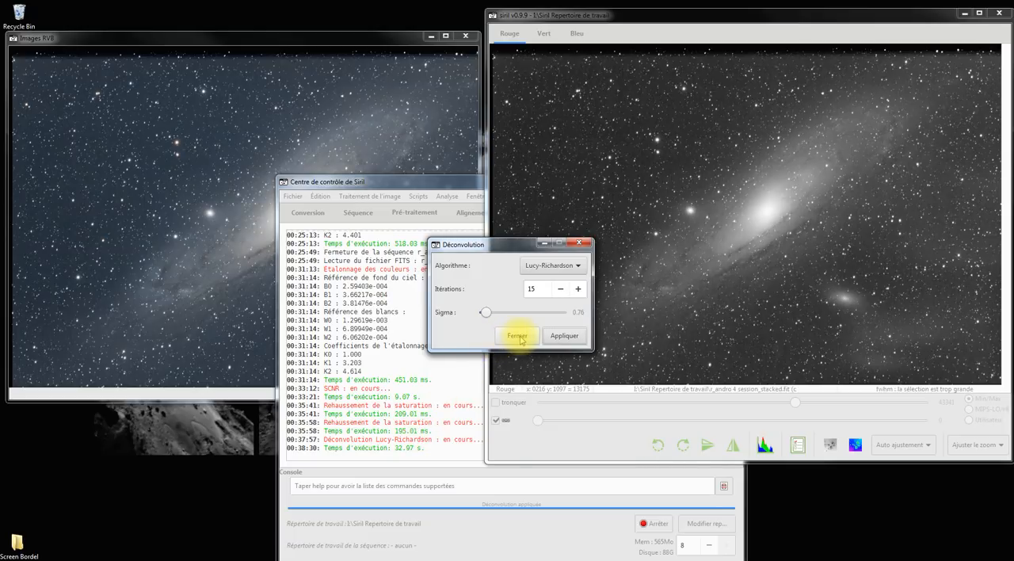
pyautogui.click(519, 338)
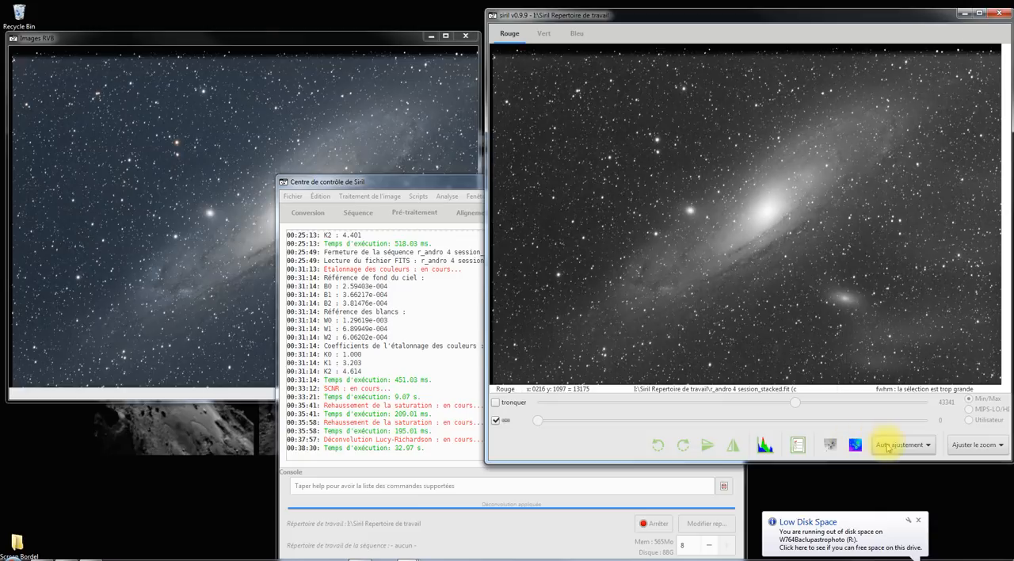
# Step: Compare the stars at 1:1 zoom without and with the deconvolution by undoing and redoing it
pyautogui.click(979, 445)
pyautogui.click(967, 396)
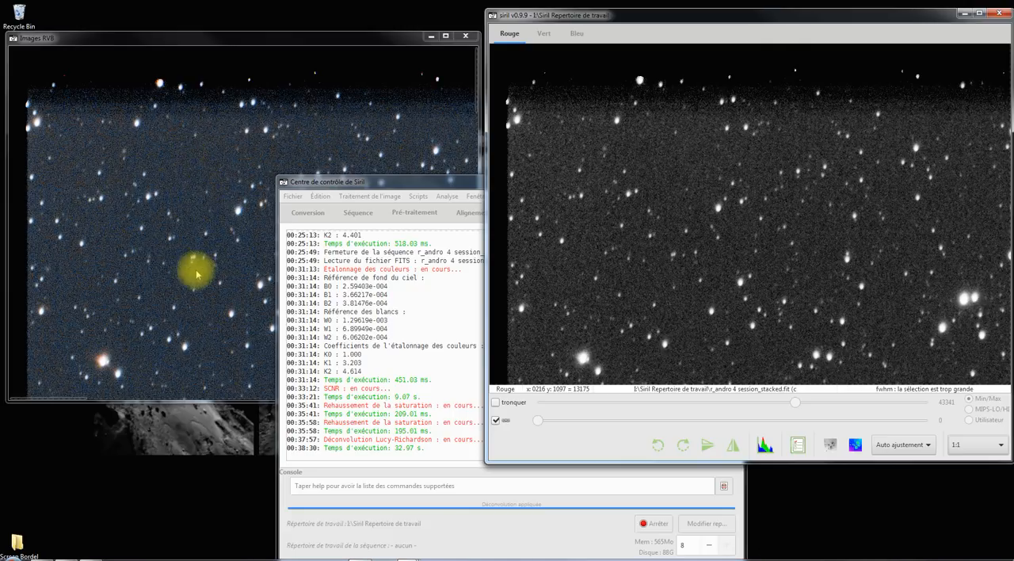
pyautogui.scroll(-5, 199, 269)
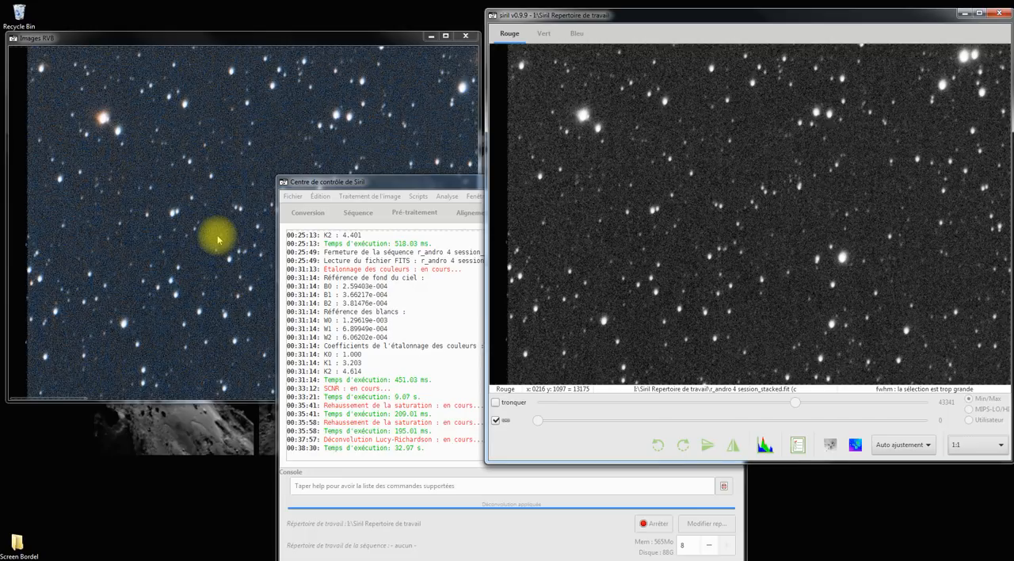
pyautogui.hotkey('ctrl', 'z')
pyautogui.hotkey('ctrl', 'z')
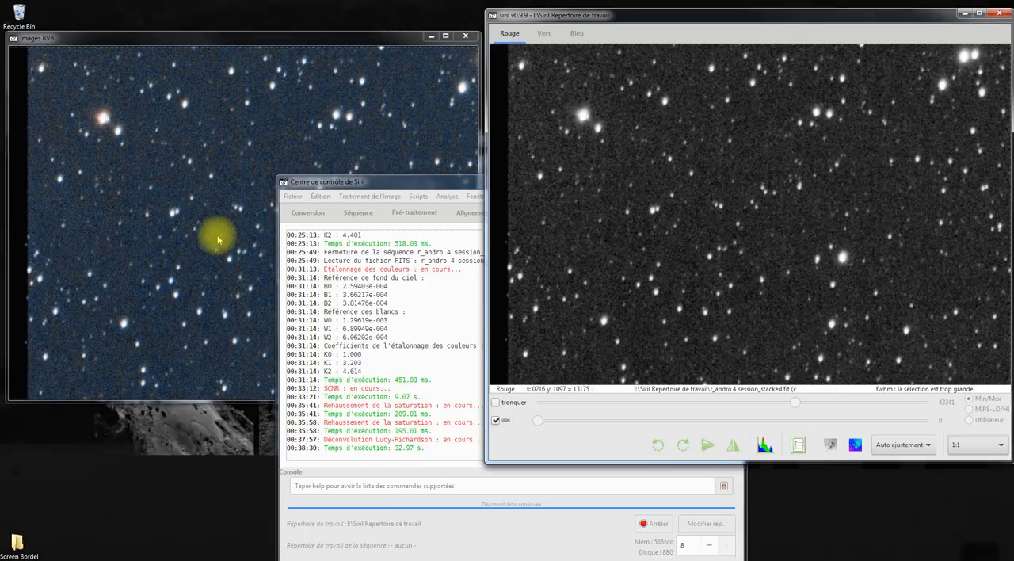
pyautogui.hotkey('ctrl', 'shift', 'z')
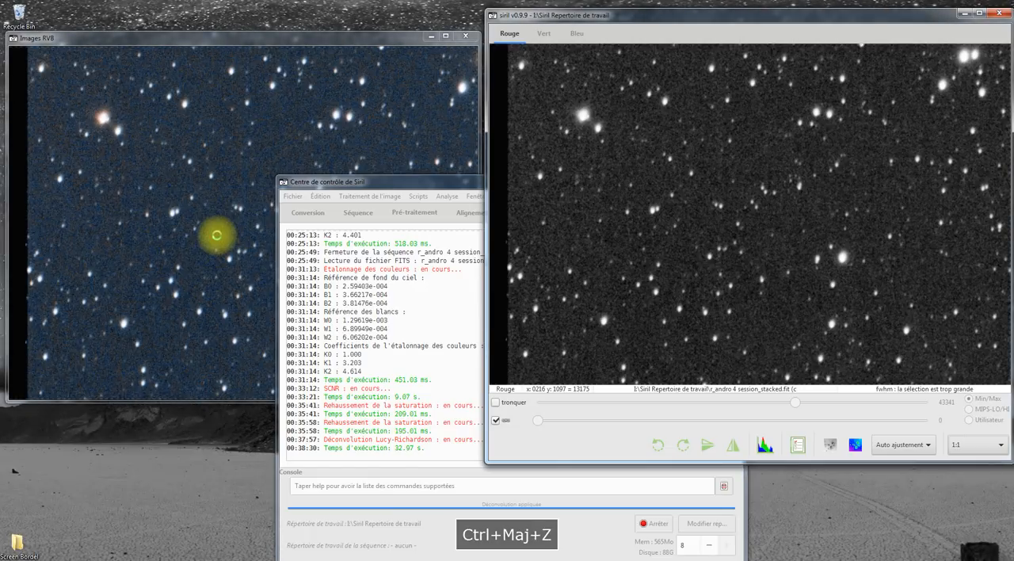
pyautogui.hotkey('ctrl', 'shift', 'z')
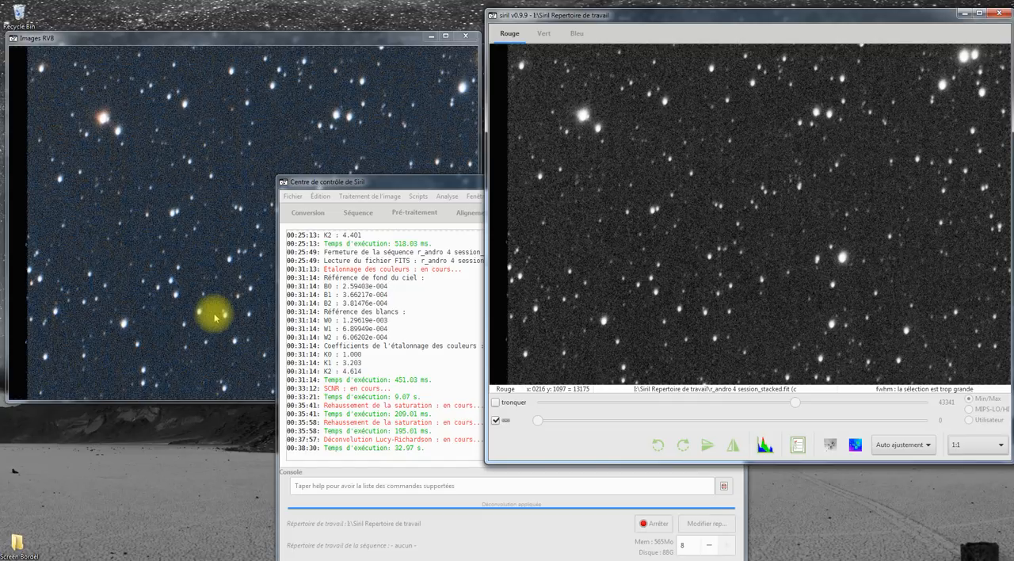
# Step: Fit the whole galaxy image in the view and crop it just inside the black stacking borders
pyautogui.click(971, 447)
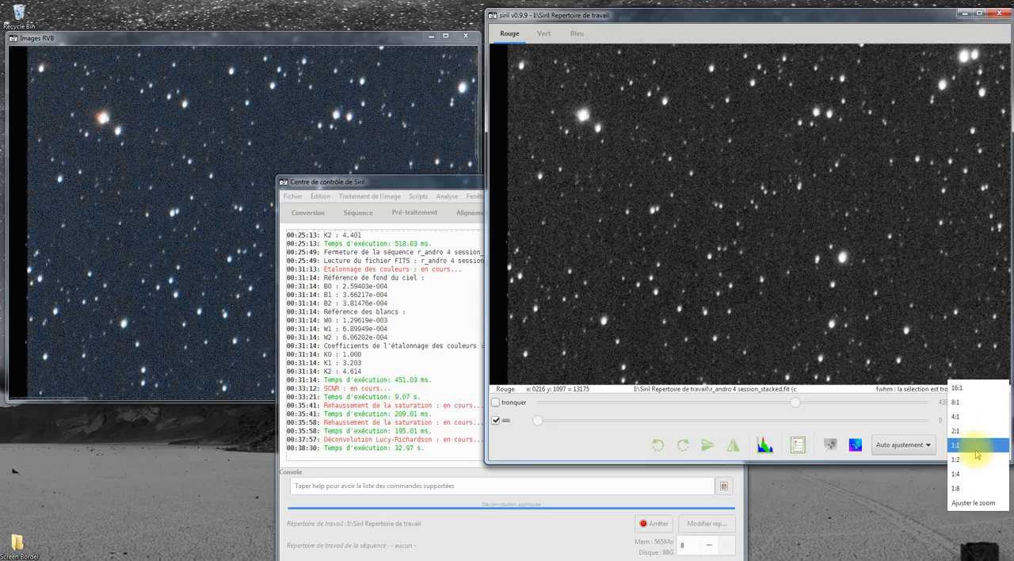
pyautogui.click(973, 501)
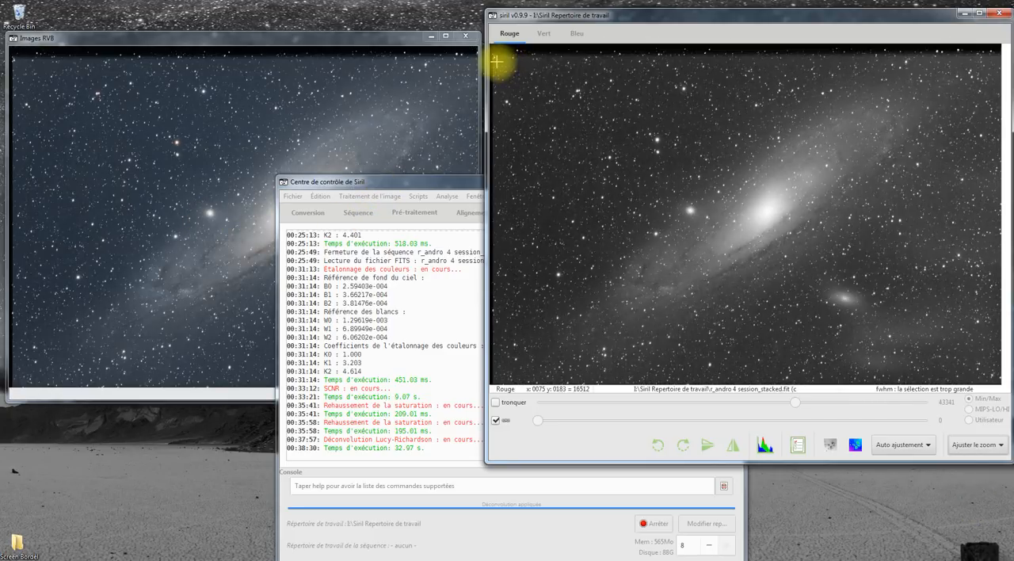
pyautogui.click(372, 199)
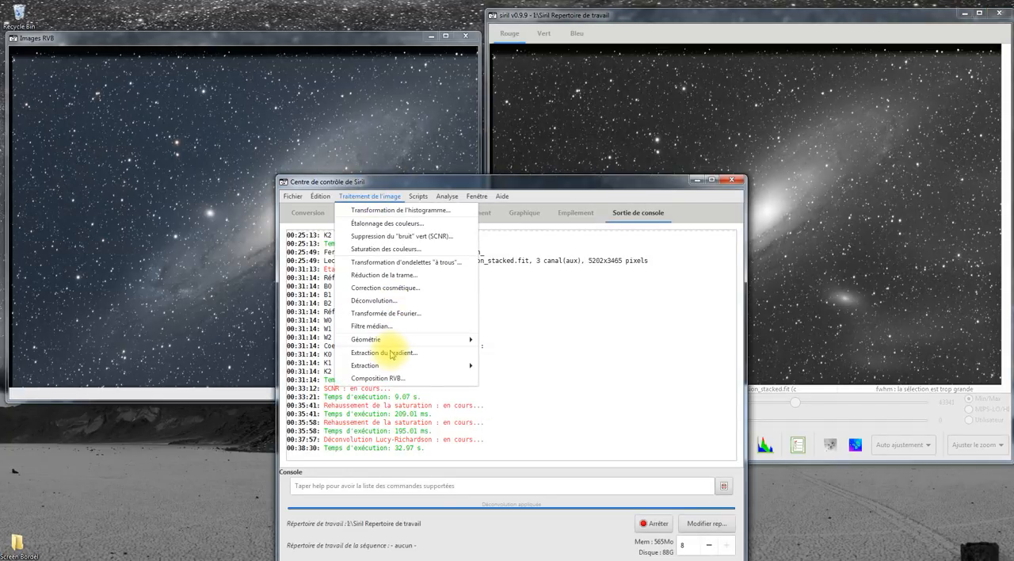
pyautogui.click(538, 11)
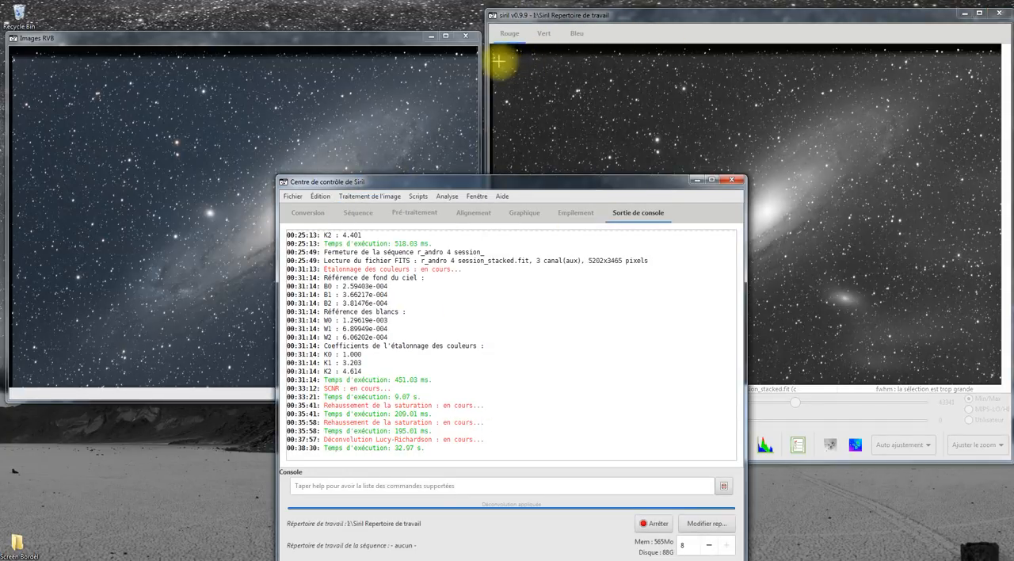
pyautogui.click(495, 55)
pyautogui.moveTo(759, 287); pyautogui.dragTo(997, 382)
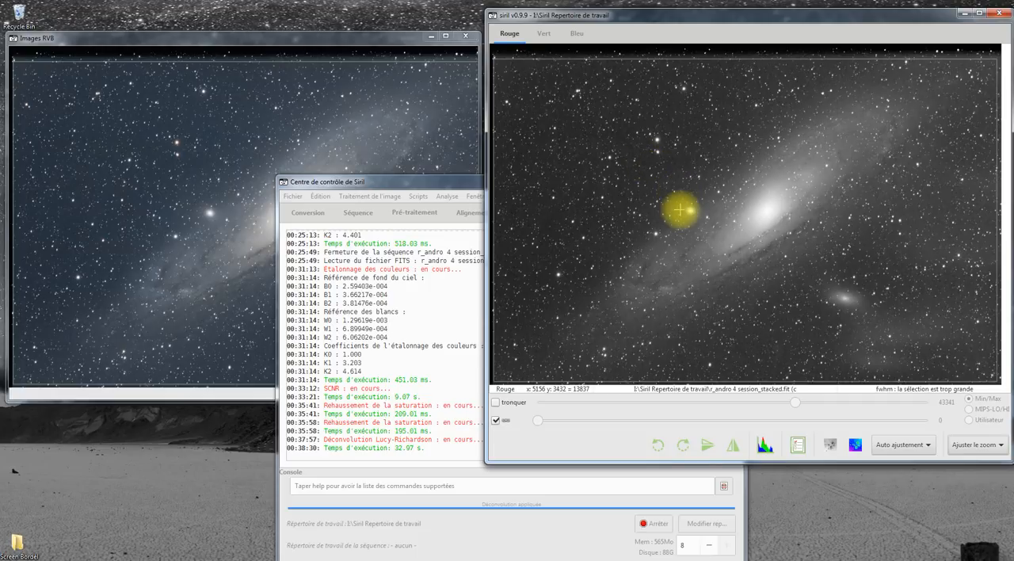
pyautogui.rightClick(702, 218)
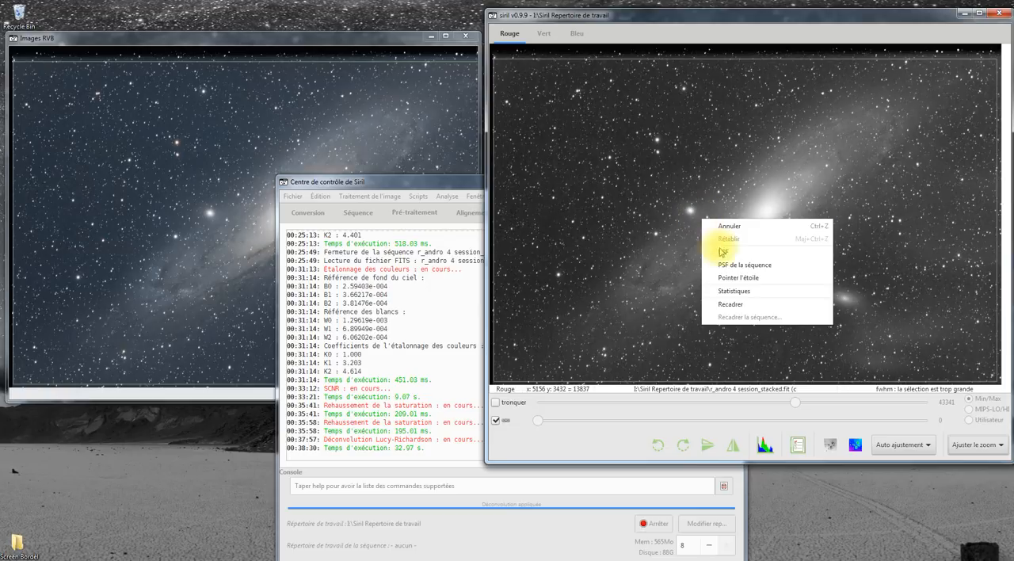
pyautogui.click(742, 308)
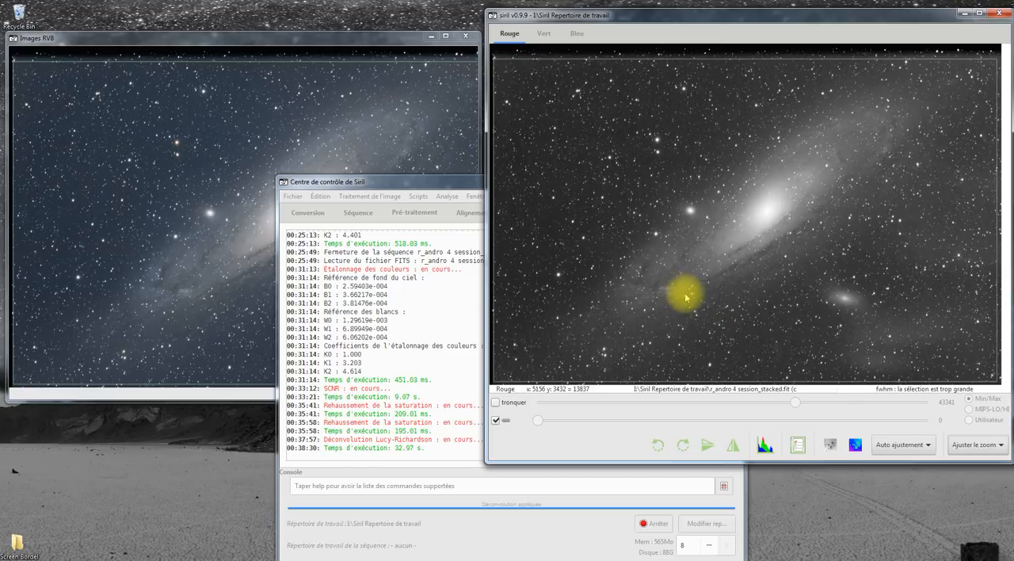
# Step: Open the gradient extraction with automatic sampling and a sample radius of 20, and set the image display mode to Histogramme
pyautogui.click(370, 196)
pyautogui.click(383, 352)
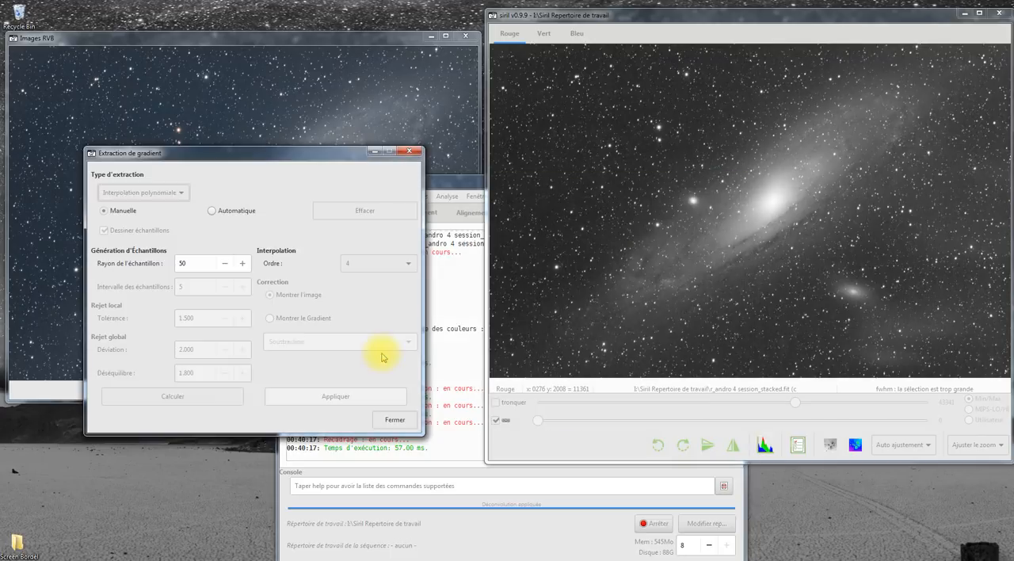
pyautogui.click(212, 212)
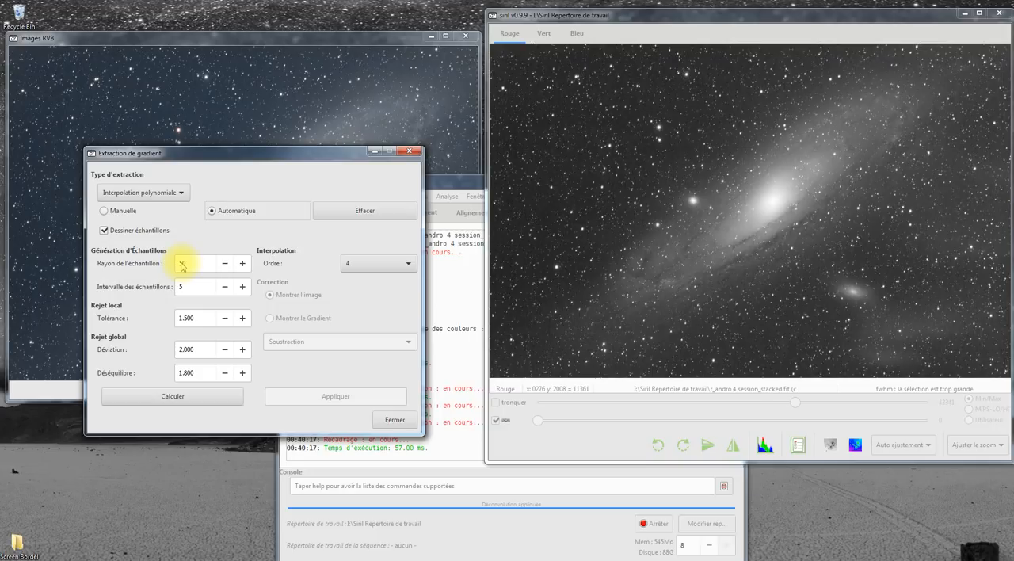
pyautogui.click(181, 265)
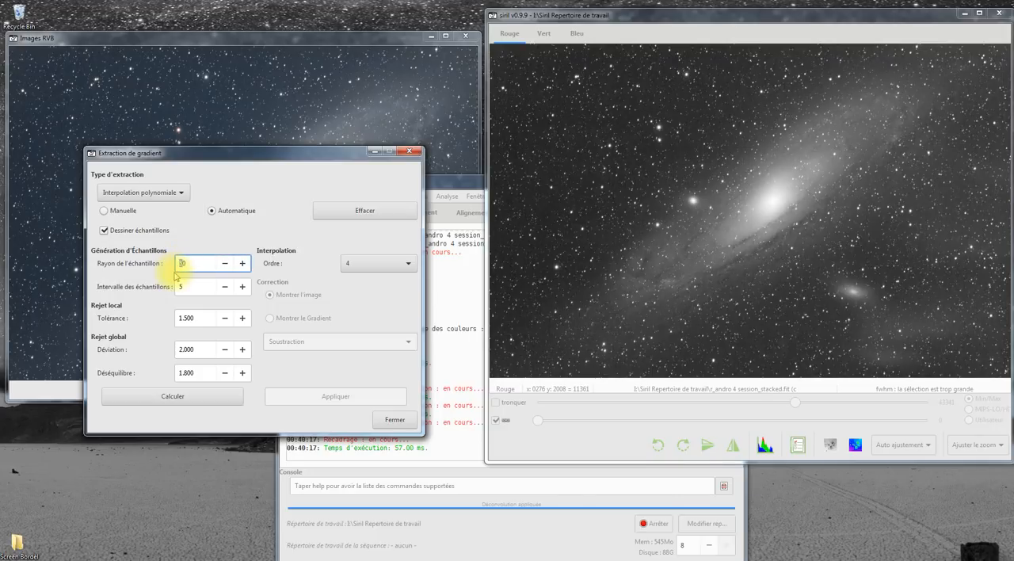
pyautogui.write('2')
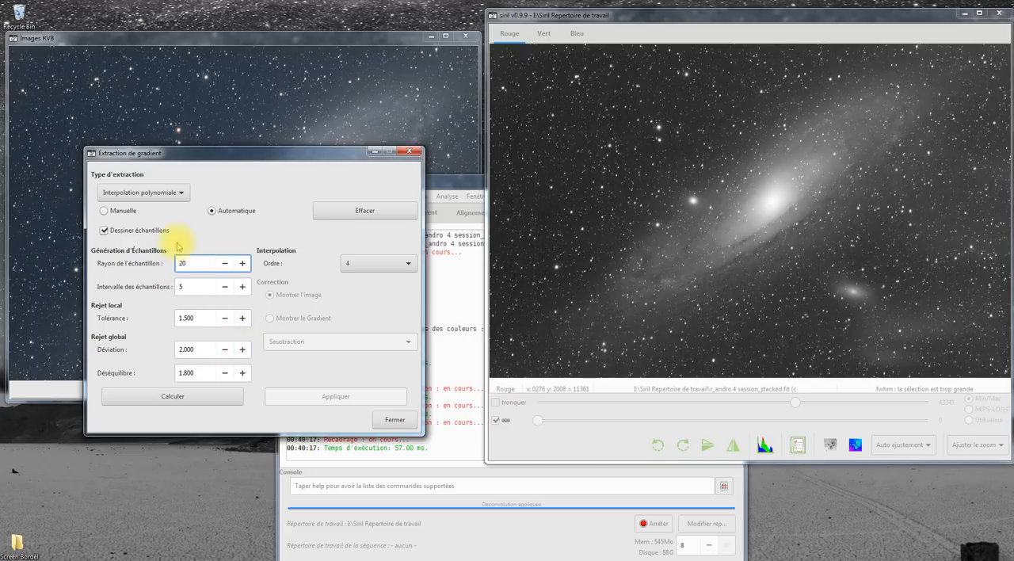
pyautogui.click(930, 450)
pyautogui.click(908, 465)
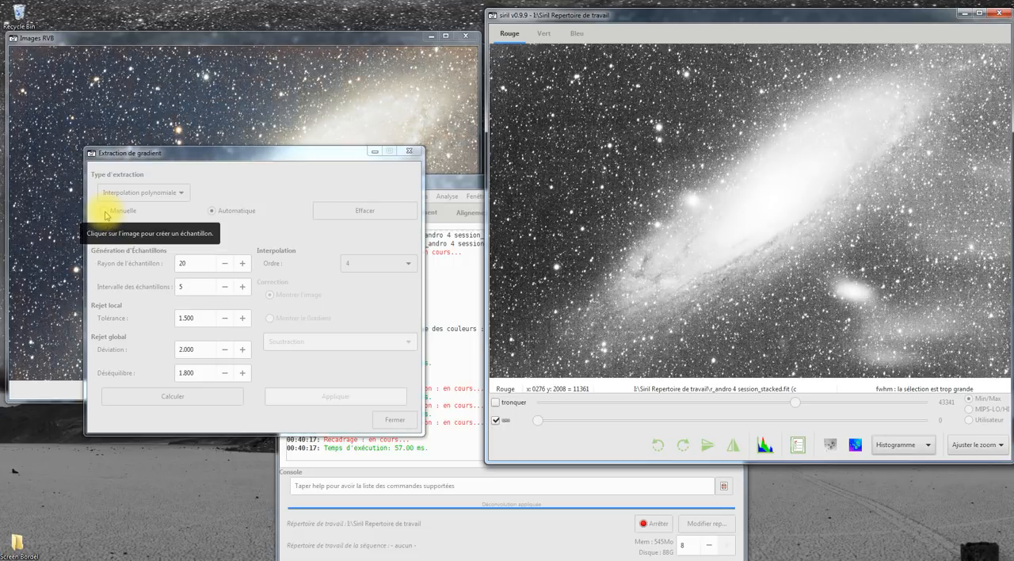
# Step: Switch to manual sampling with a sample radius of 100 and place background samples below and to the right of the galaxy
pyautogui.click(106, 213)
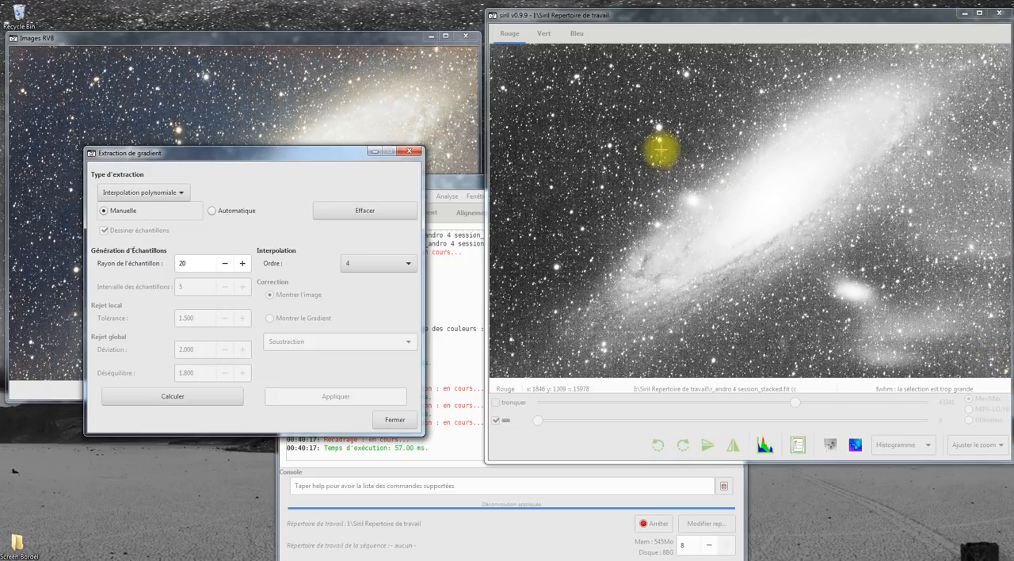
pyautogui.click(714, 346)
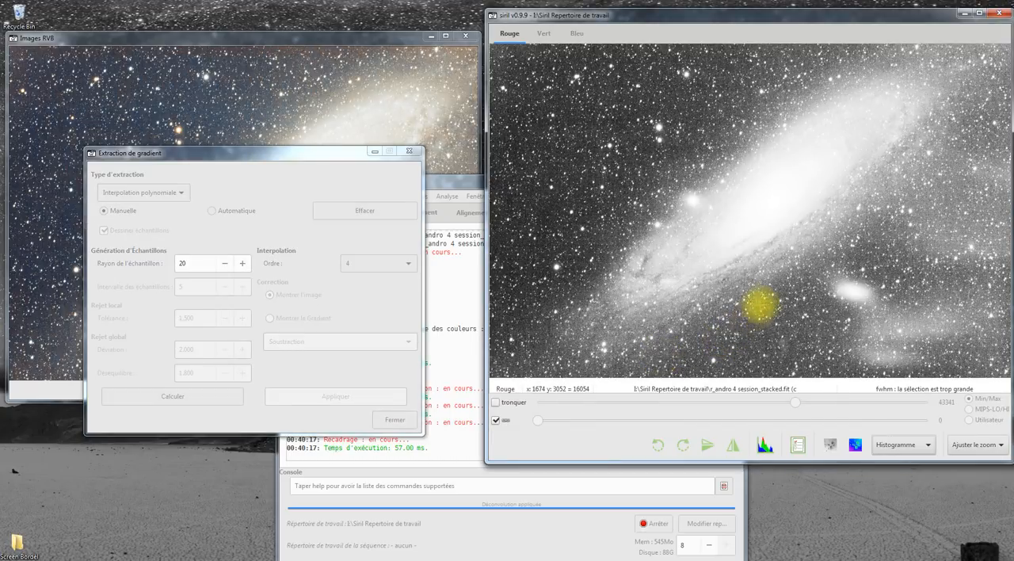
pyautogui.click(196, 263)
pyautogui.moveTo(181, 264); pyautogui.dragTo(155, 271)
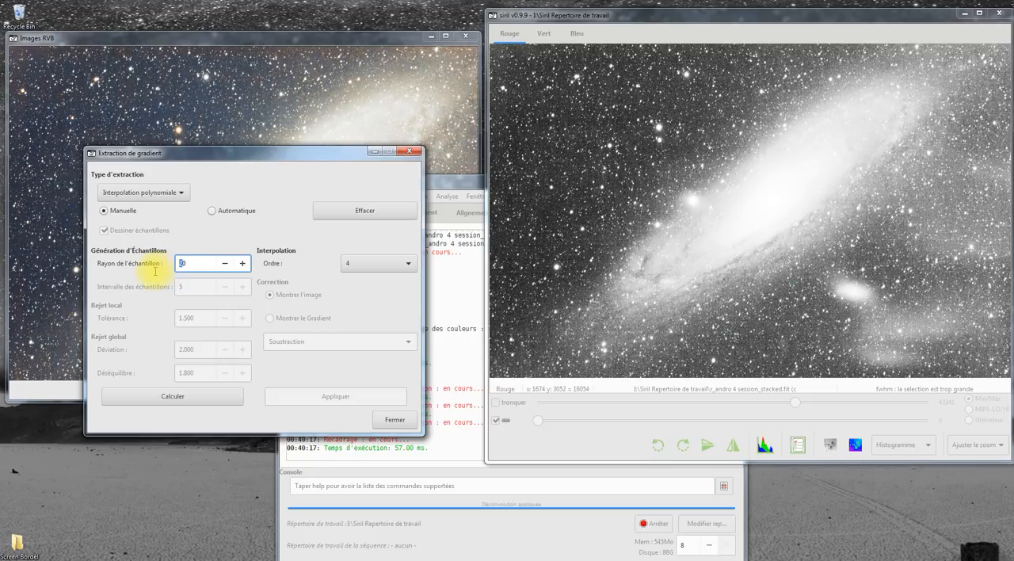
pyautogui.write('100')
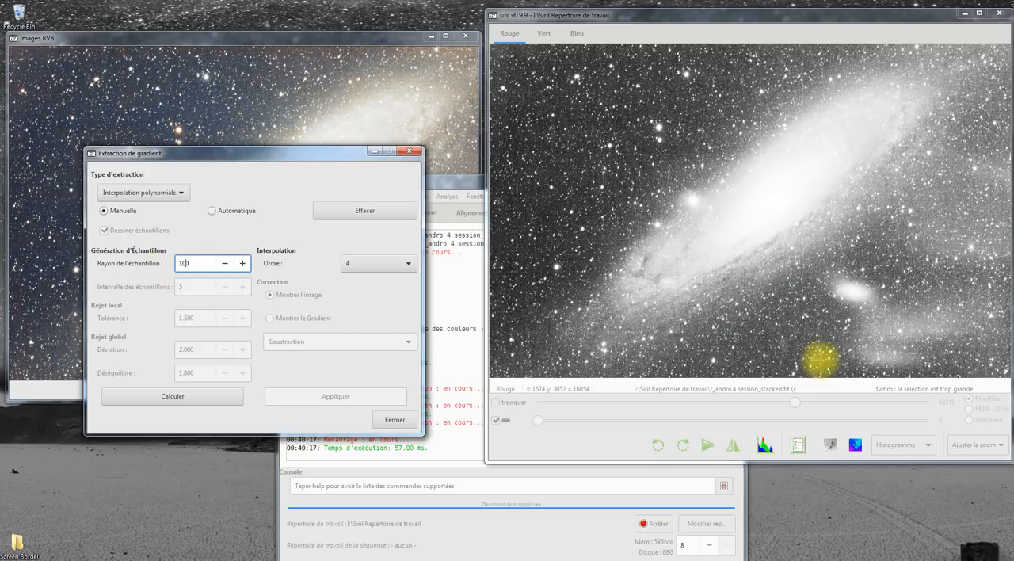
pyautogui.click(776, 344)
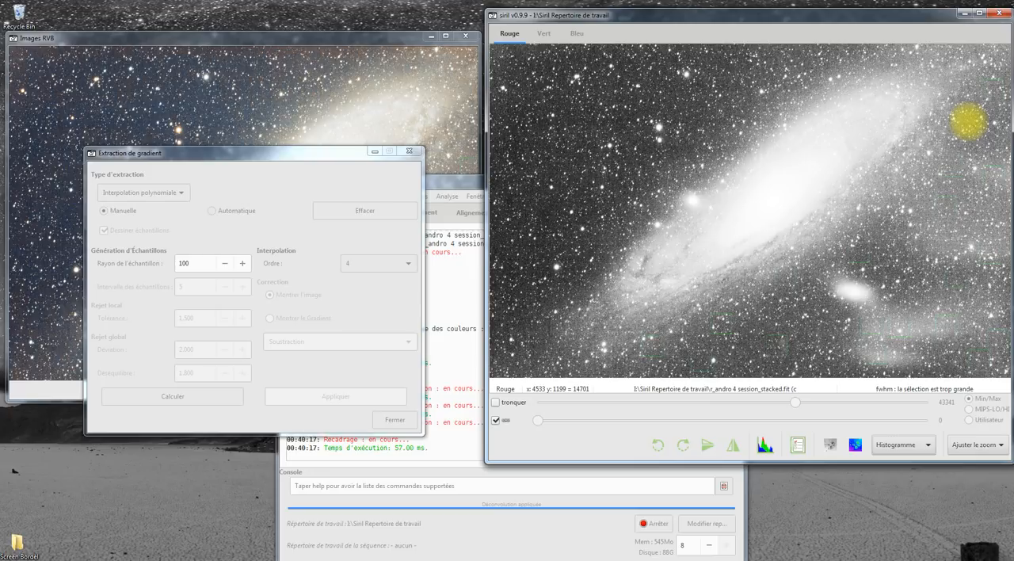
pyautogui.click(222, 365)
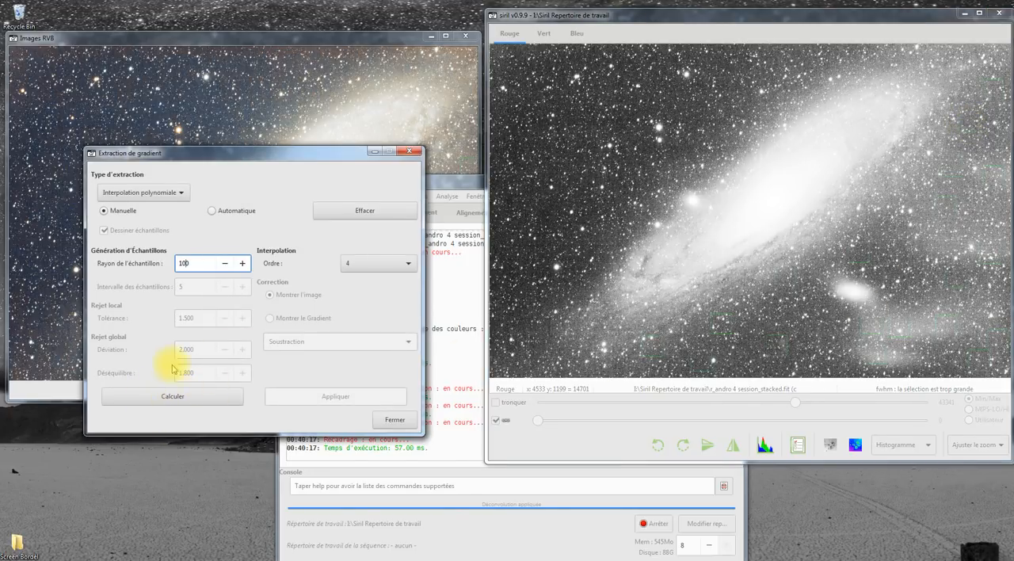
# Step: Calculate the order 4 polynomial gradient from the manual samples, preview it and subtract it from the image
pyautogui.click(179, 403)
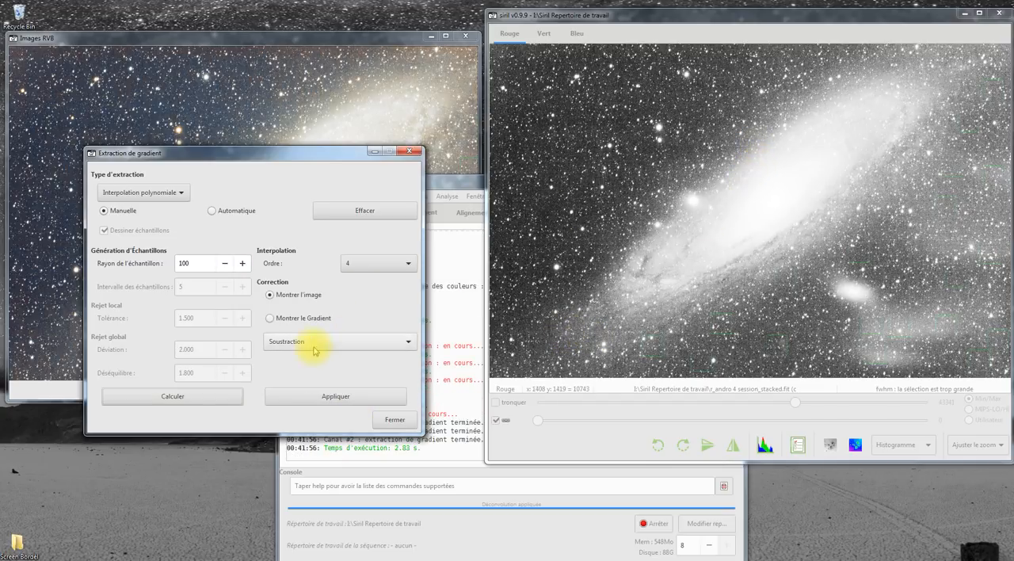
pyautogui.click(271, 319)
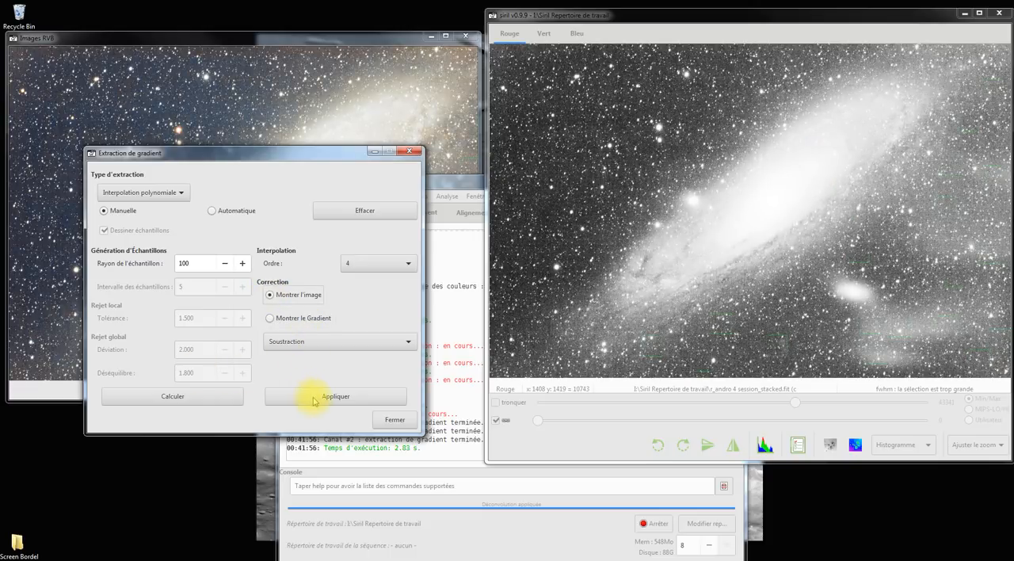
pyautogui.click(315, 402)
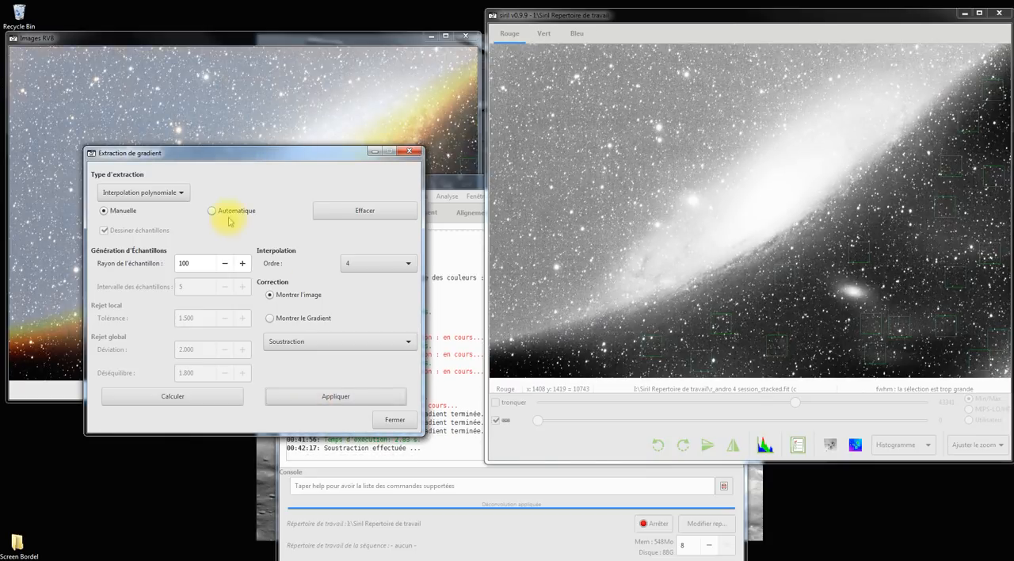
# Step: Undo the manual gradient subtraction and set automatic sampling with a sample radius of 20
pyautogui.click(187, 269)
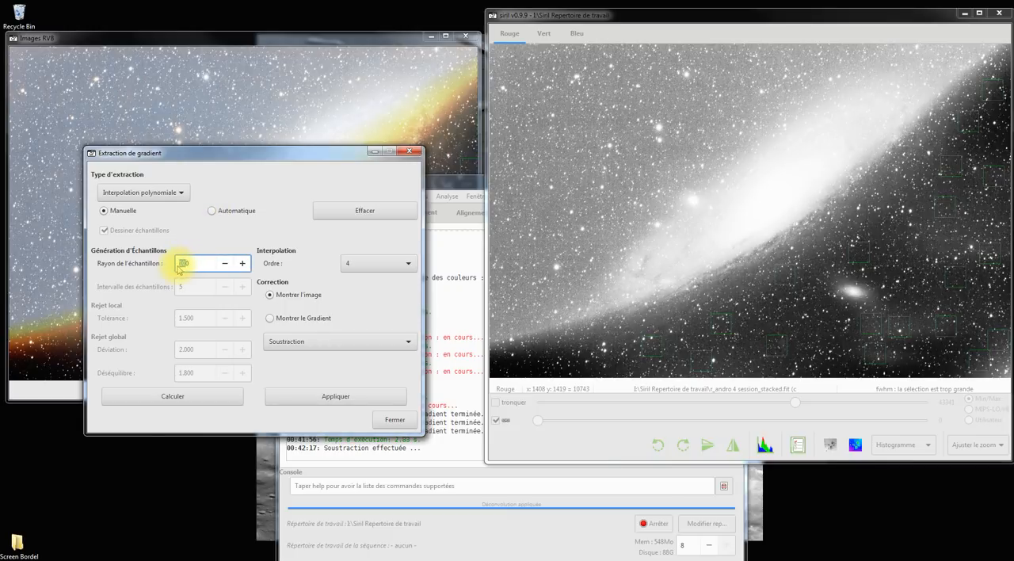
pyautogui.moveTo(187, 268); pyautogui.dragTo(150, 297)
pyautogui.write('20')
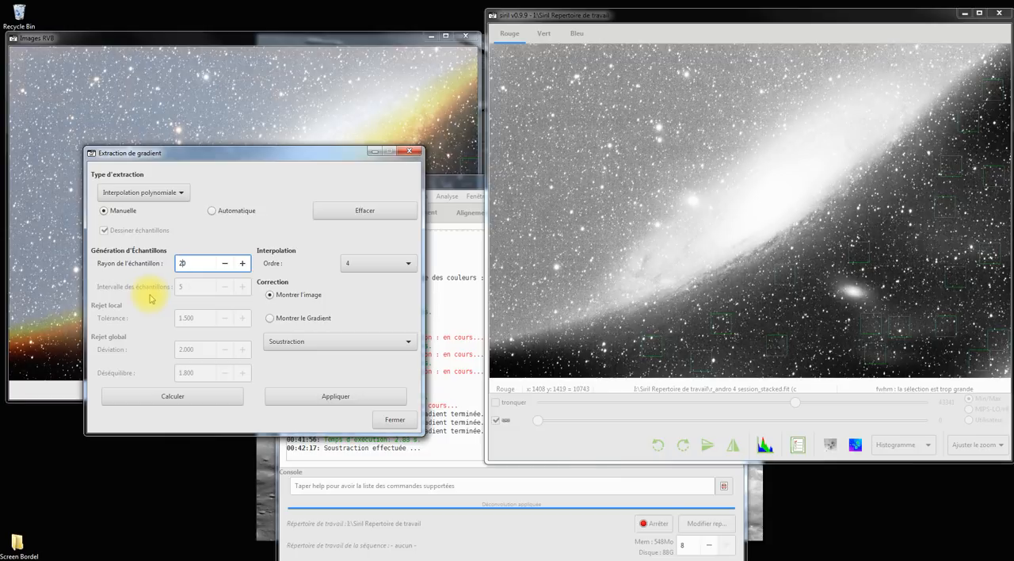
pyautogui.click(212, 211)
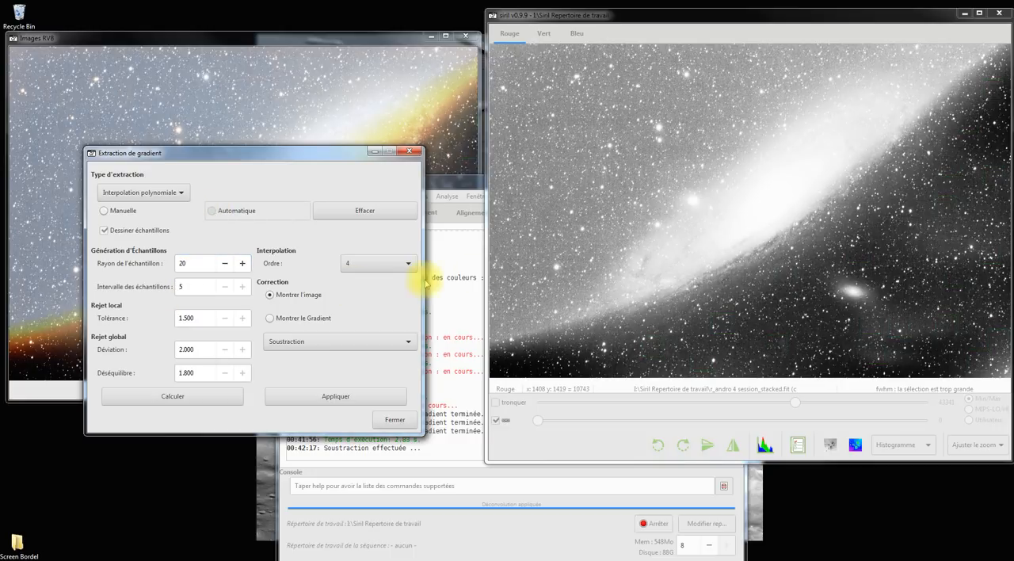
pyautogui.hotkey('ctrl', 'z')
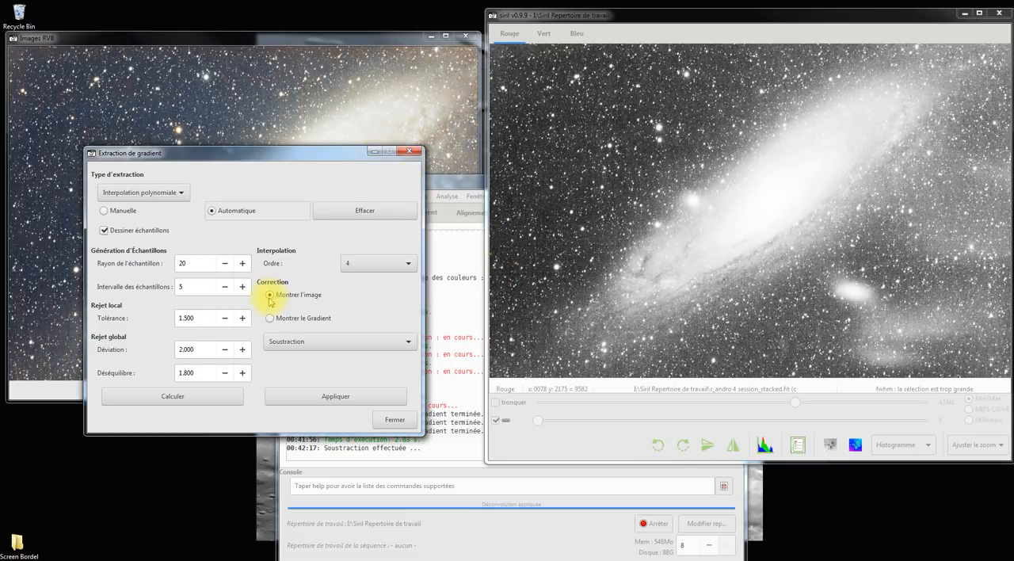
# Step: Calculate the automatic gradient with a sample interval of 2, subtract it from the displayed image and close the dialog
pyautogui.click(187, 286)
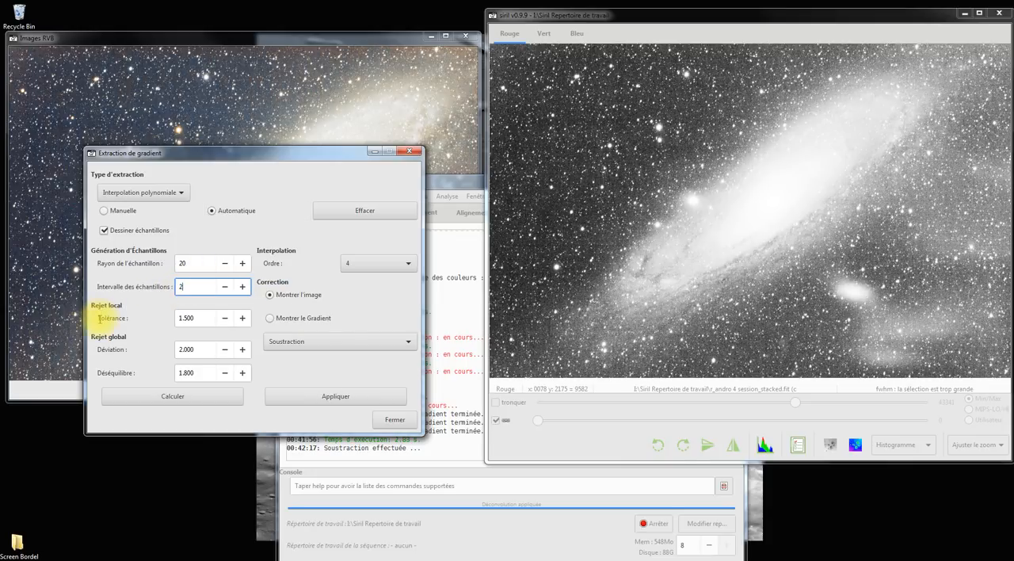
pyautogui.click(173, 396)
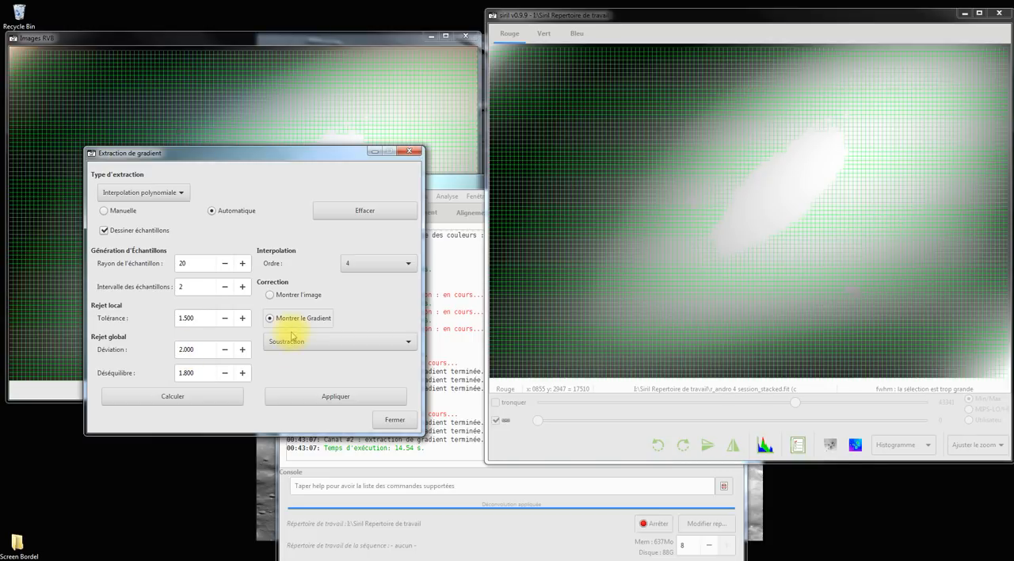
pyautogui.click(336, 404)
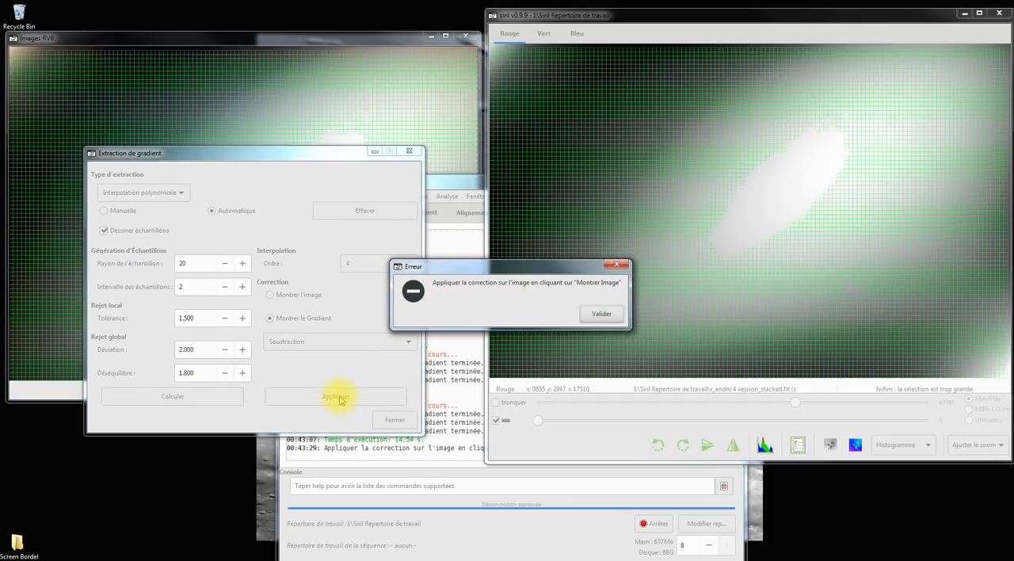
pyautogui.click(601, 312)
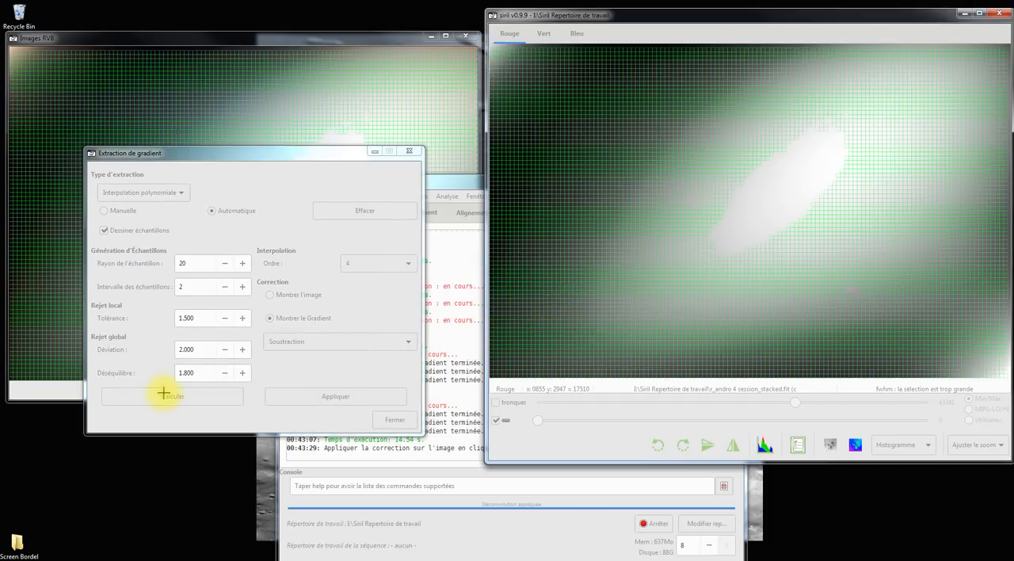
pyautogui.click(275, 296)
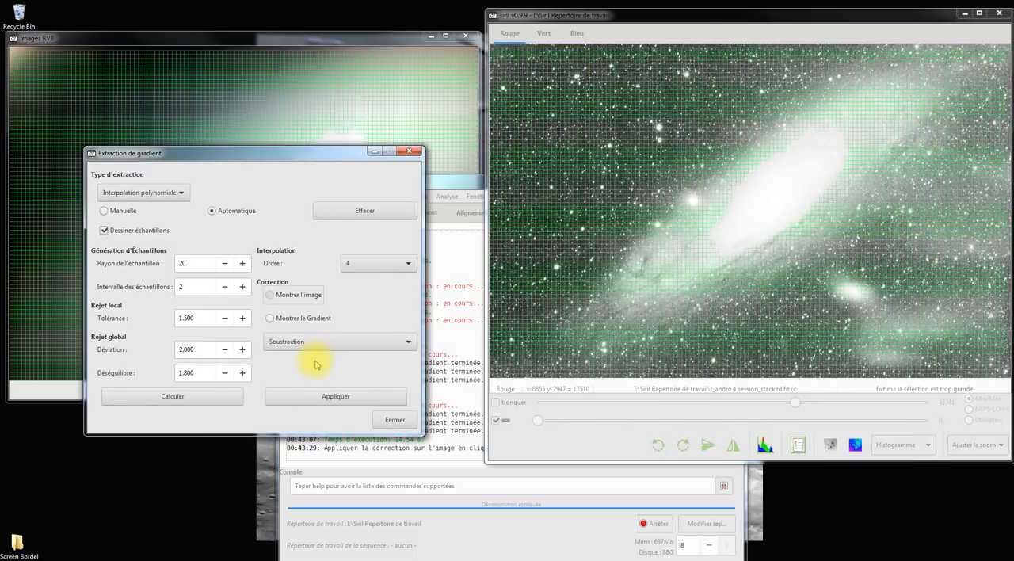
pyautogui.click(325, 394)
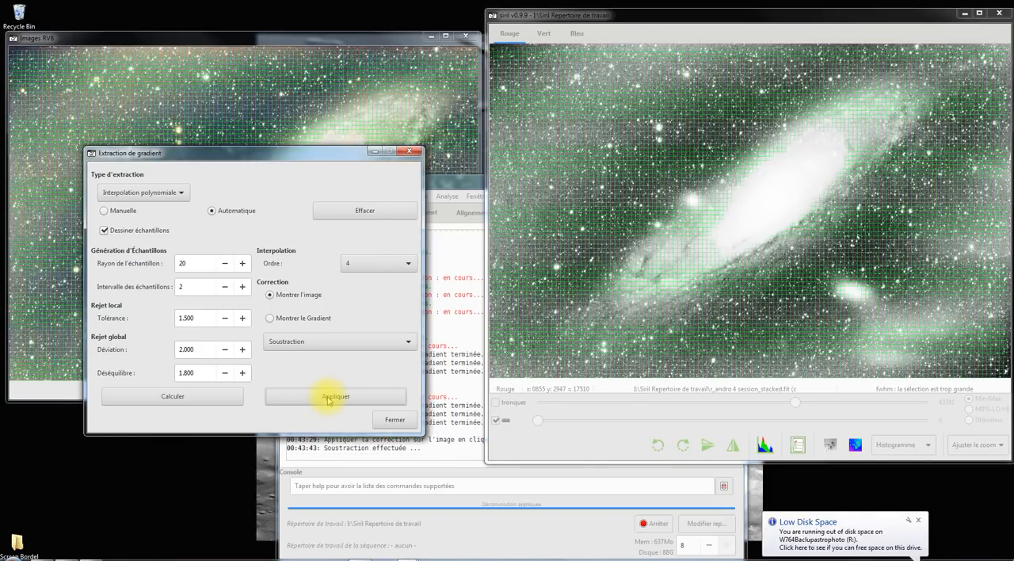
pyautogui.click(390, 417)
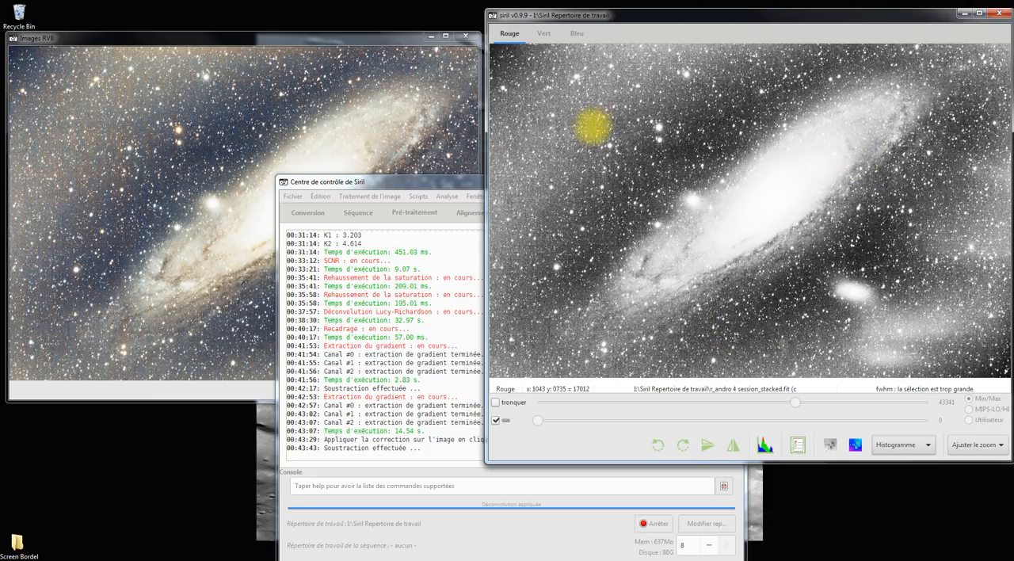
# Step: Undo the automatic gradient subtraction on the galaxy image and look through the available image processing operations
pyautogui.click(364, 196)
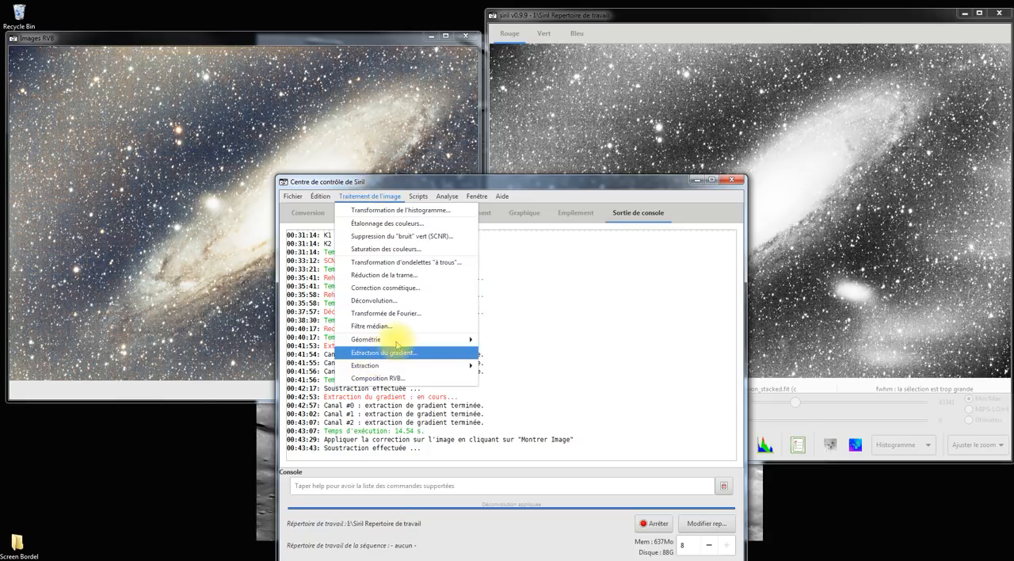
pyautogui.click(471, 178)
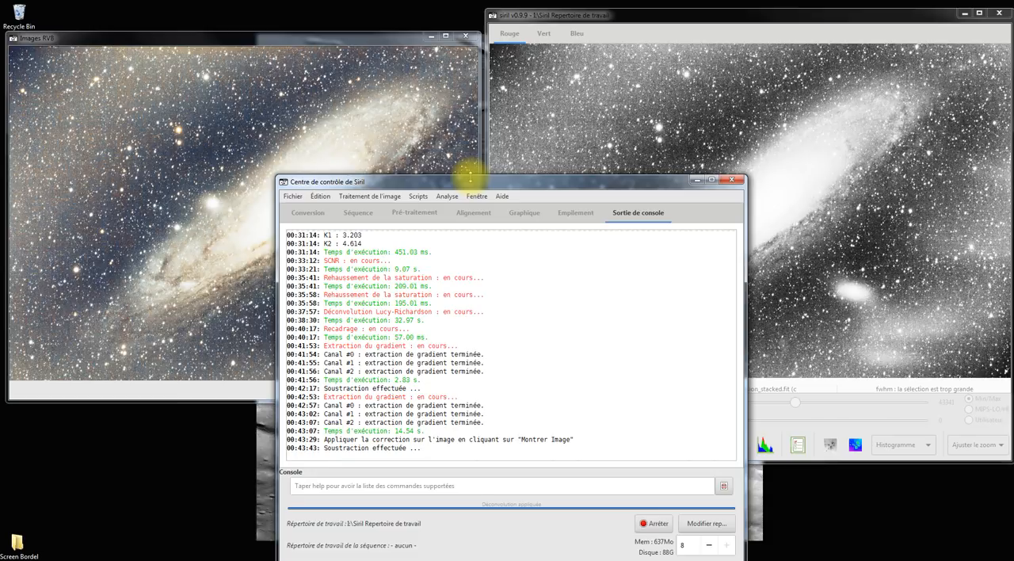
pyautogui.hotkey('ctrl', 'z')
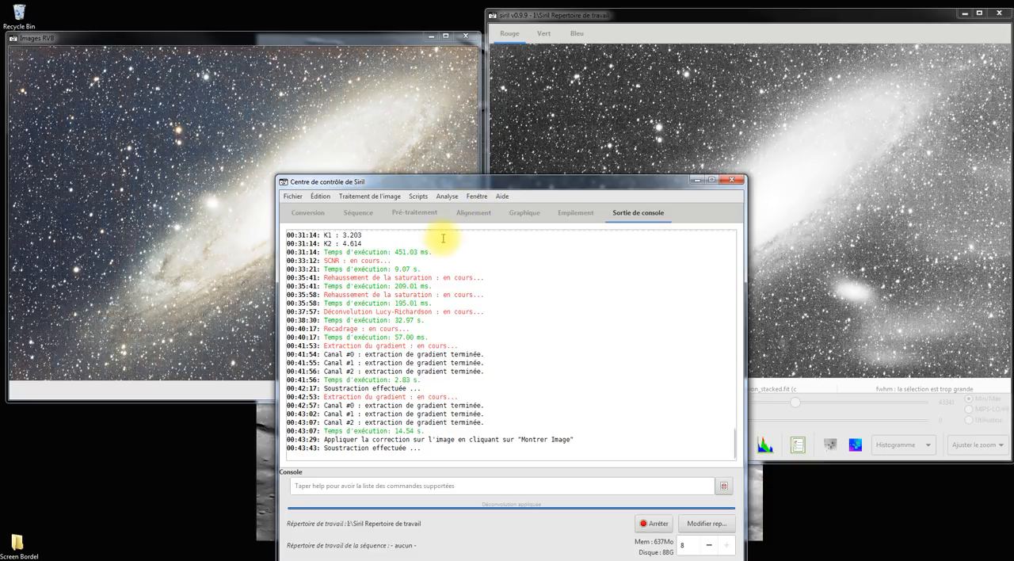
pyautogui.click(367, 198)
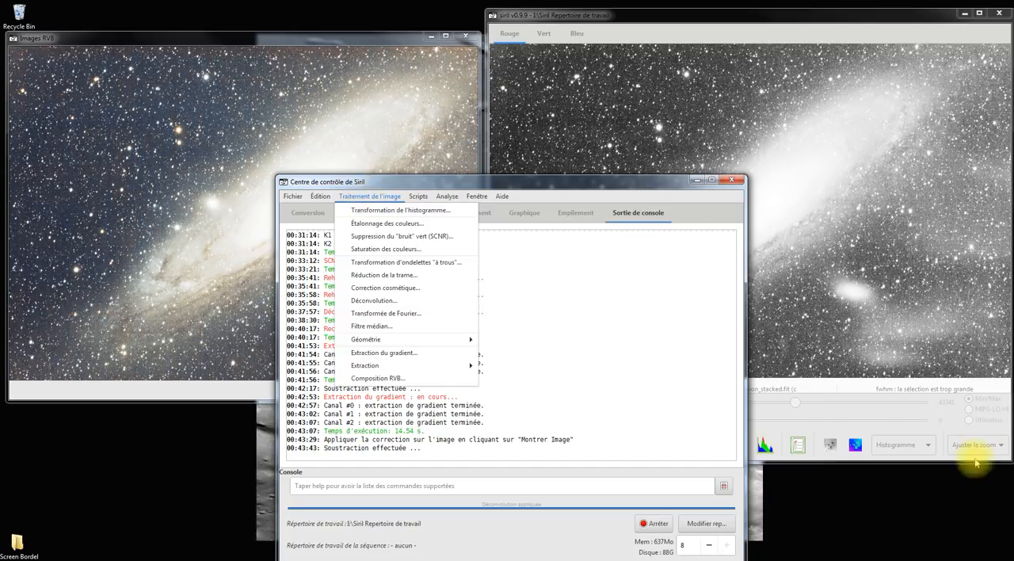
# Step: Change the image display mode from histogram to Auto ajustement and bring the control centre window back in front
pyautogui.click(900, 452)
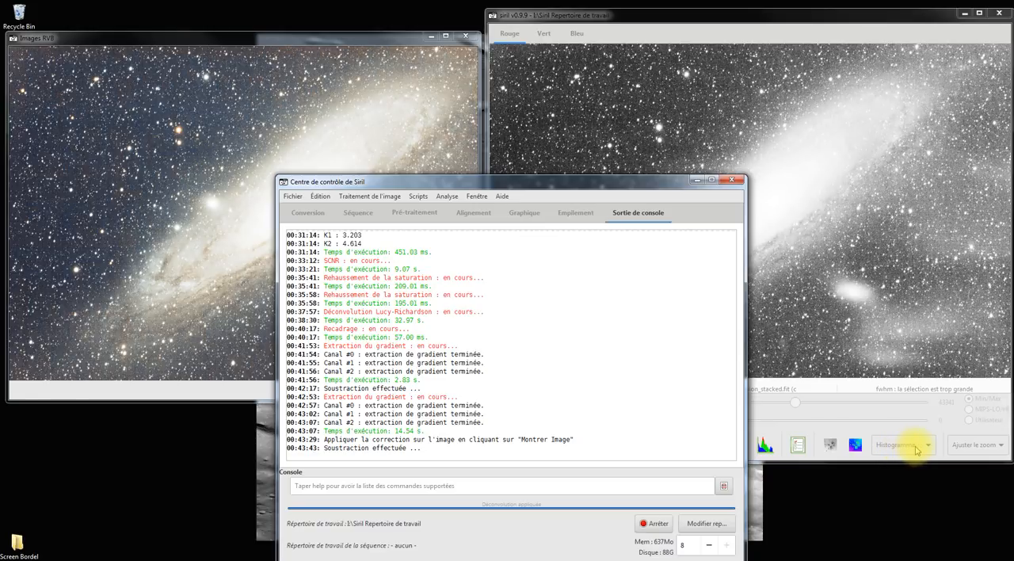
pyautogui.click(910, 450)
pyautogui.click(907, 435)
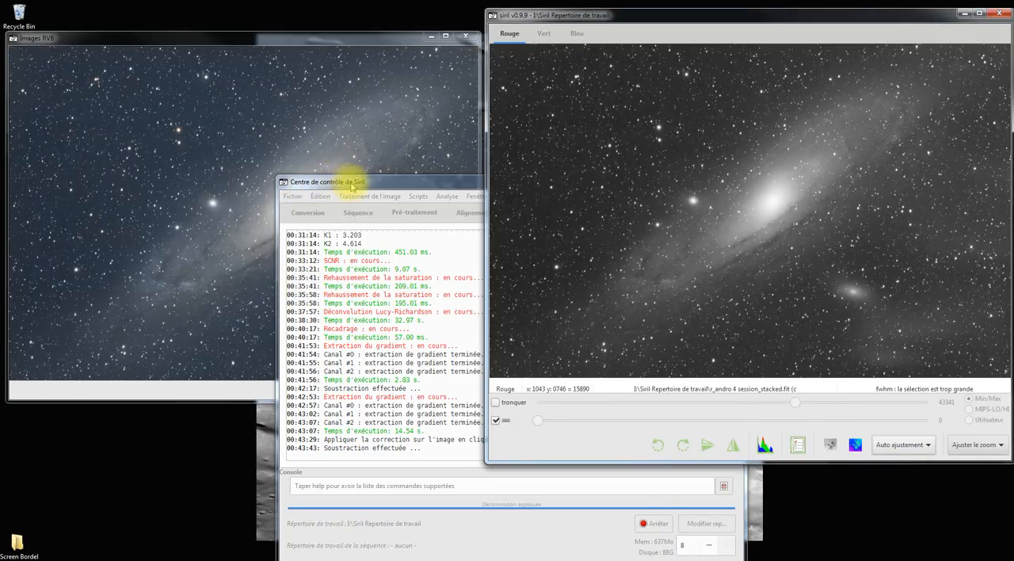
pyautogui.moveTo(355, 185); pyautogui.dragTo(419, 151)
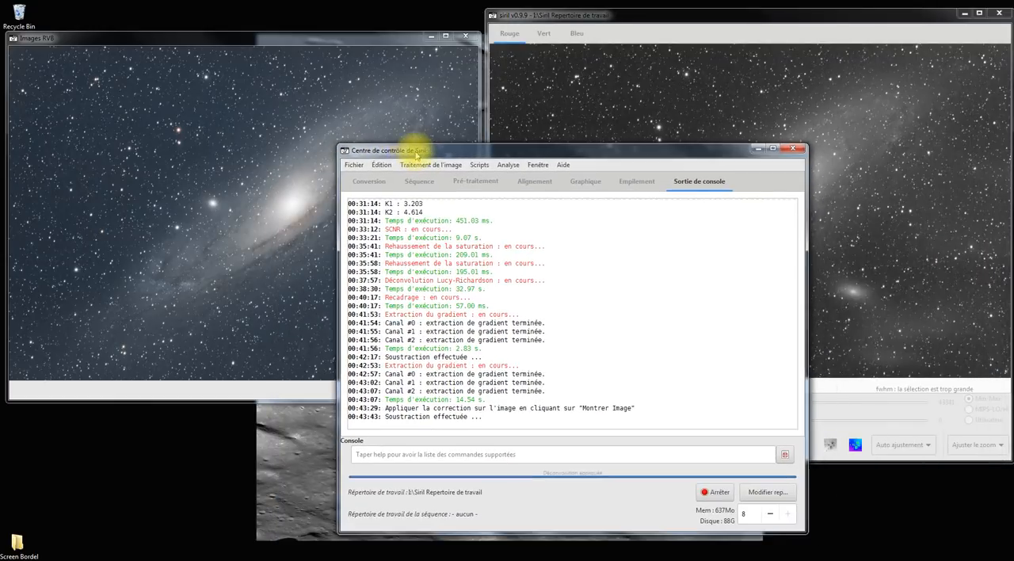
# Step: Save the processed galaxy image as a TIFF file named tuto in the Siril Repertoire de travail folder, and close Siril
pyautogui.click(354, 165)
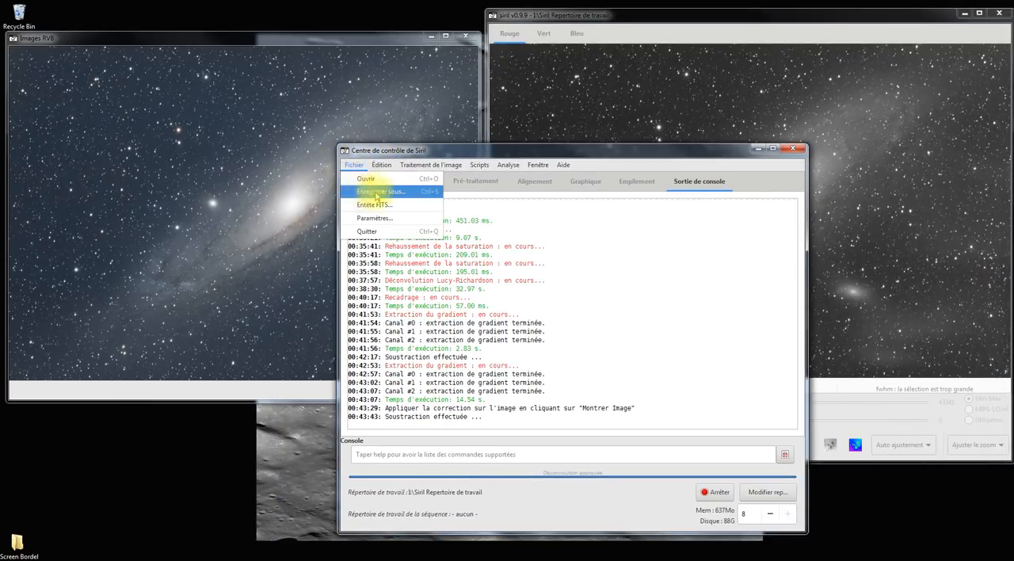
pyautogui.click(372, 192)
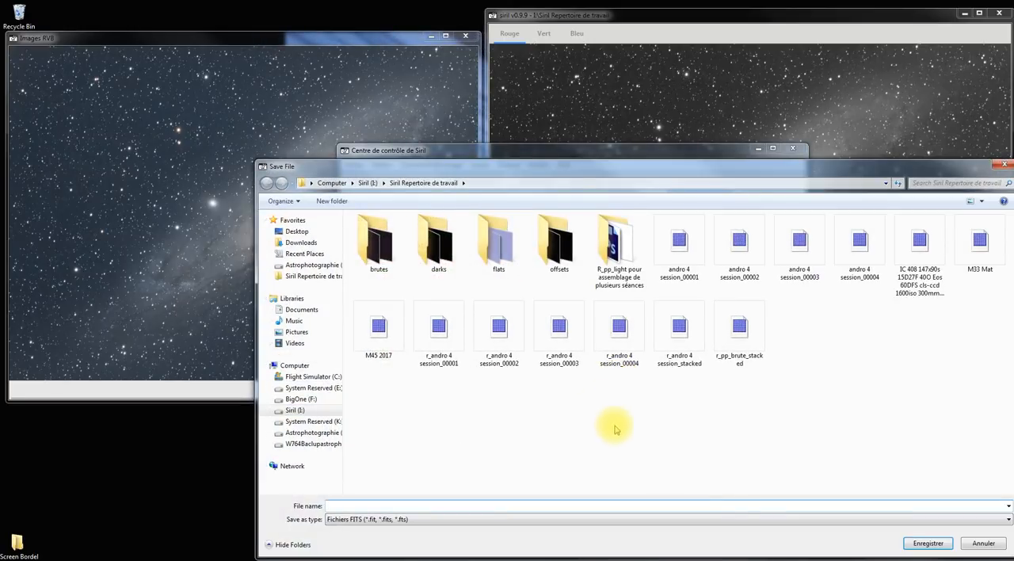
pyautogui.click(929, 520)
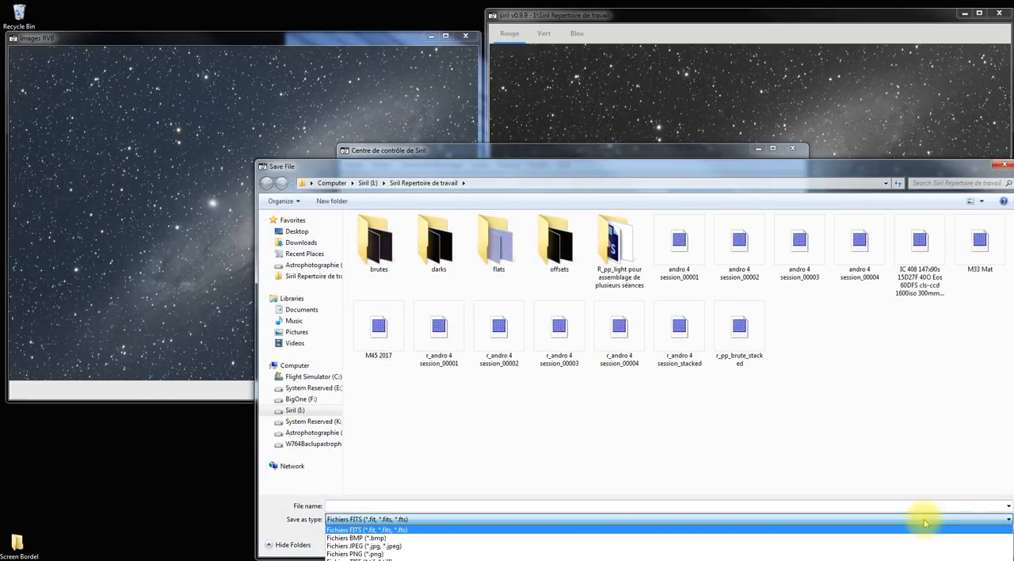
pyautogui.click(383, 556)
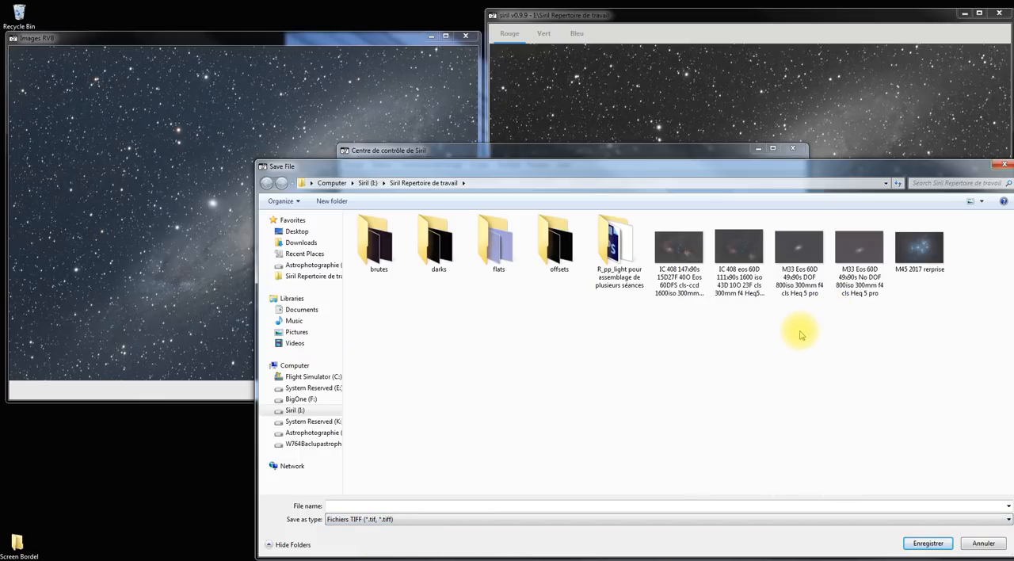
pyautogui.click(331, 507)
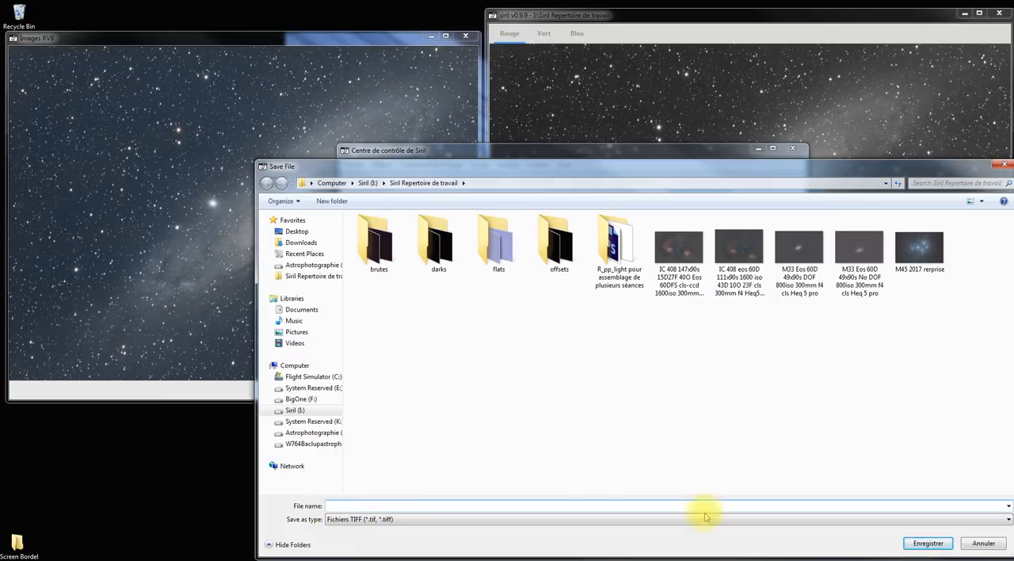
pyautogui.write('tuto')
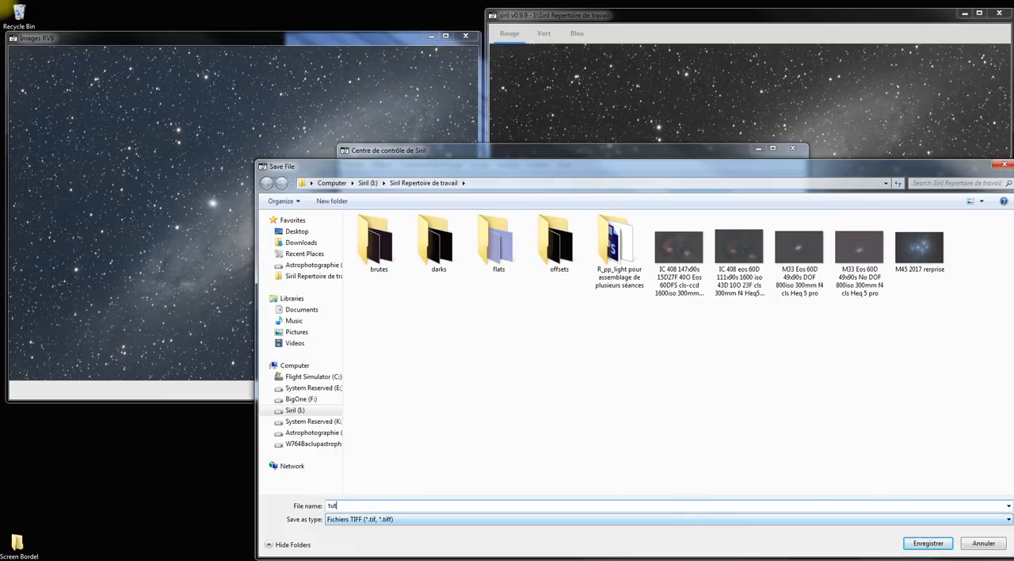
pyautogui.click(928, 544)
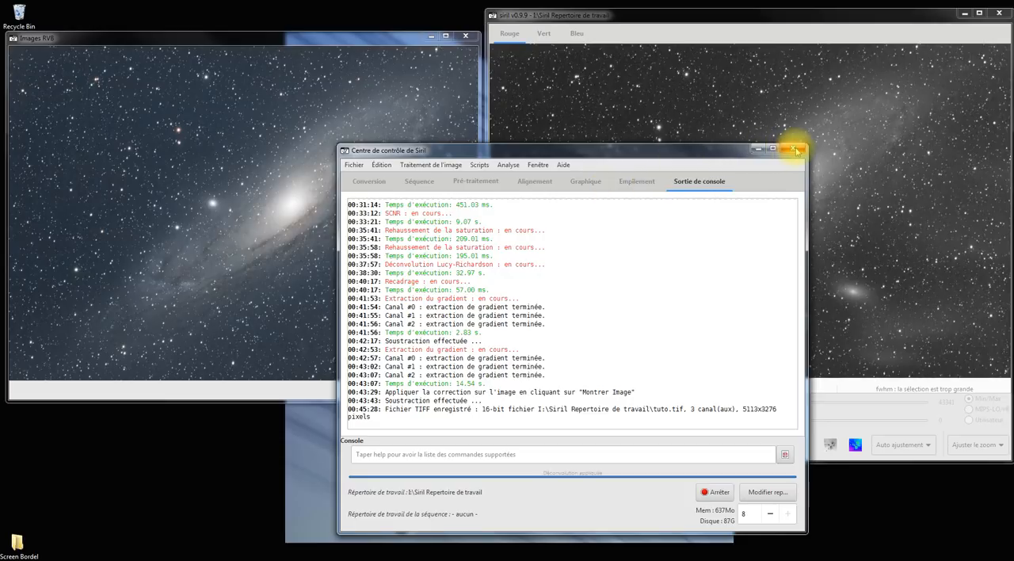
pyautogui.click(792, 148)
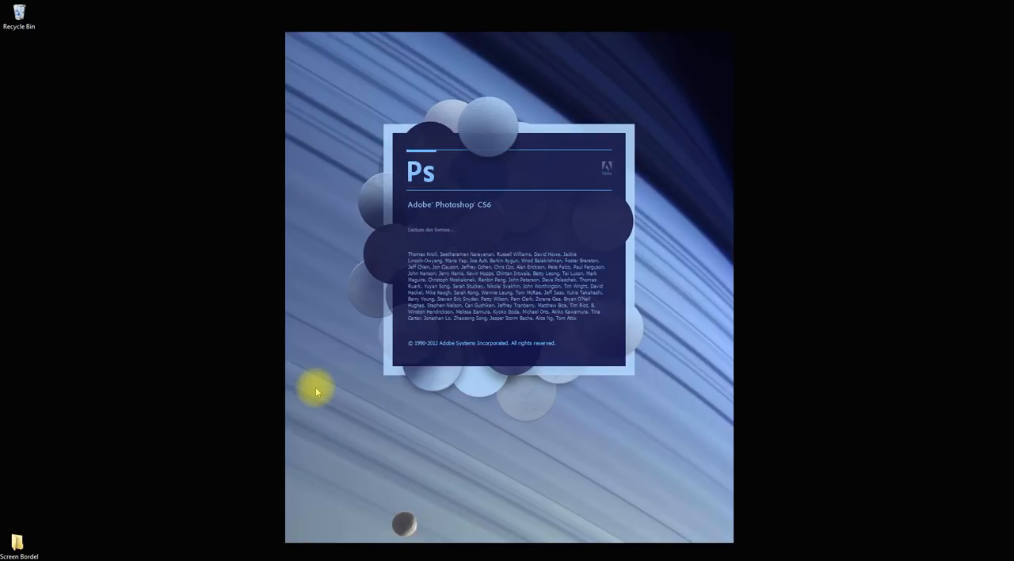
# Step: In Photoshop, open tuto.tif from the Siril Repertoire de travail folder on the Siril (I:) drive
pyautogui.press('space')
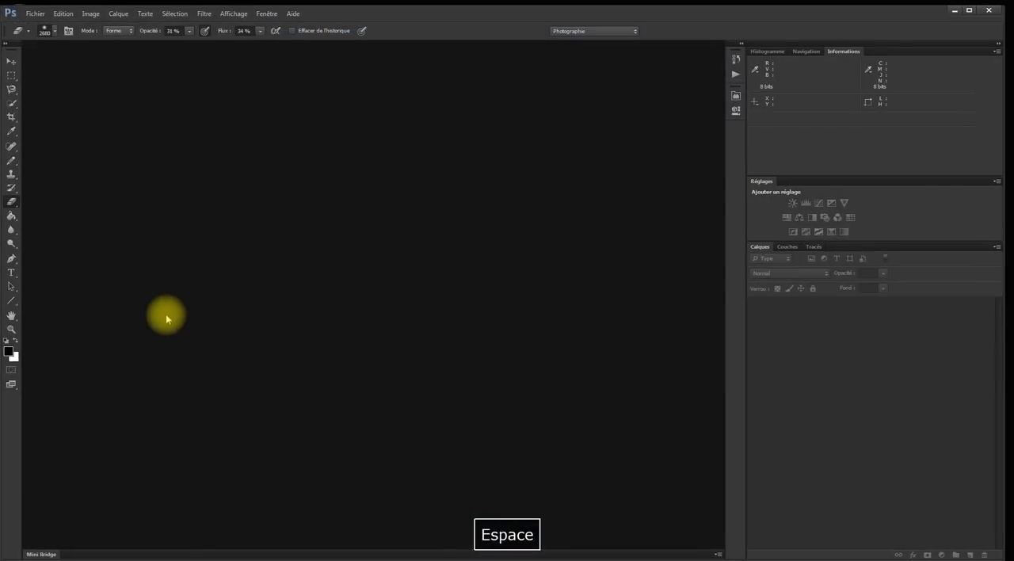
pyautogui.click(32, 14)
pyautogui.click(40, 27)
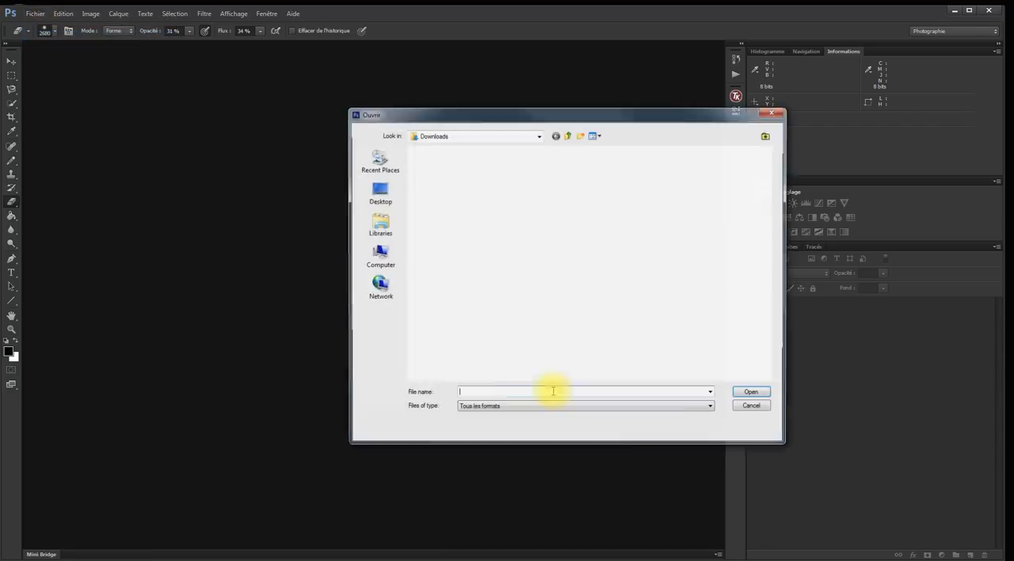
pyautogui.click(378, 257)
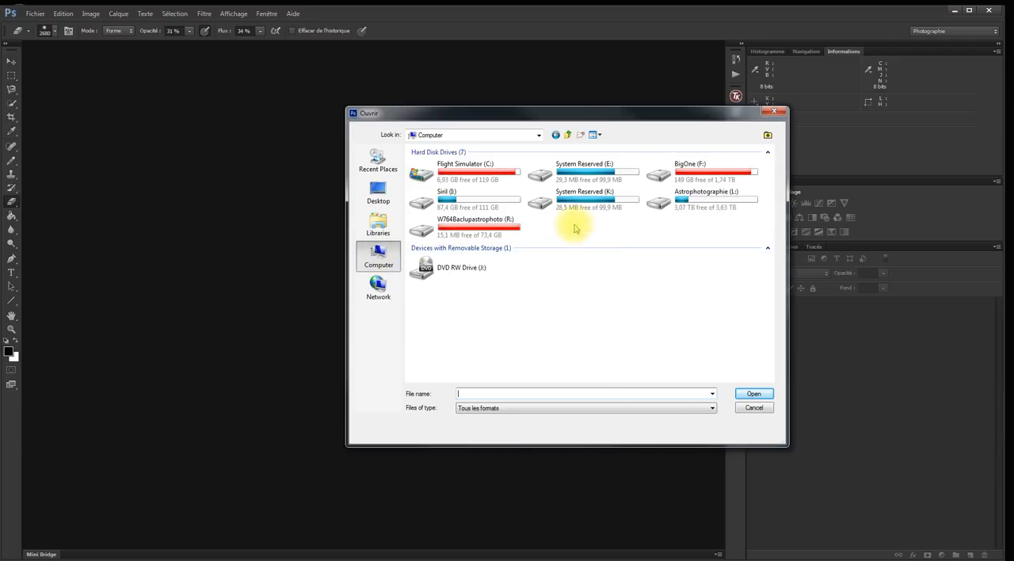
pyautogui.doubleClick(432, 205)
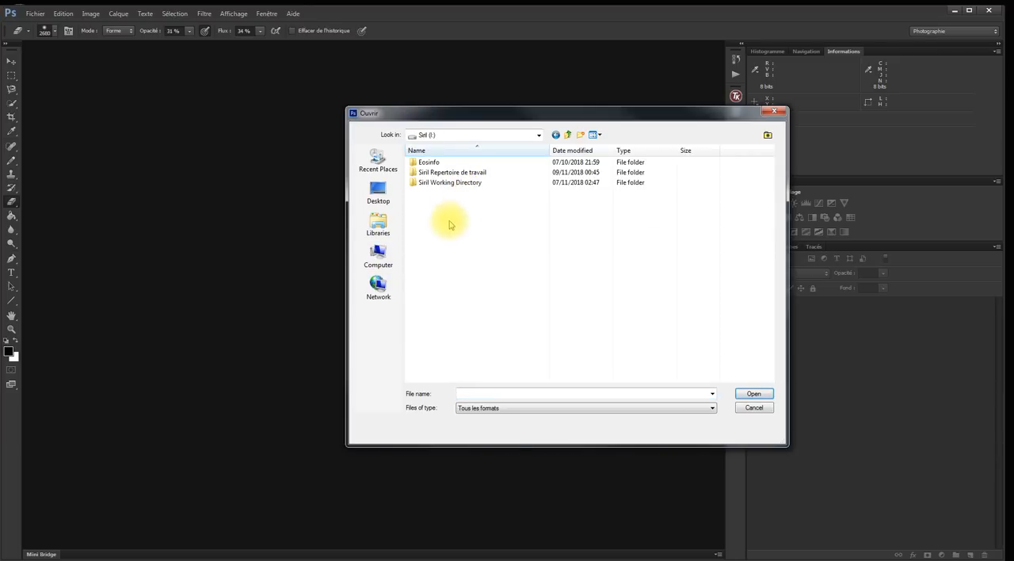
pyautogui.doubleClick(452, 174)
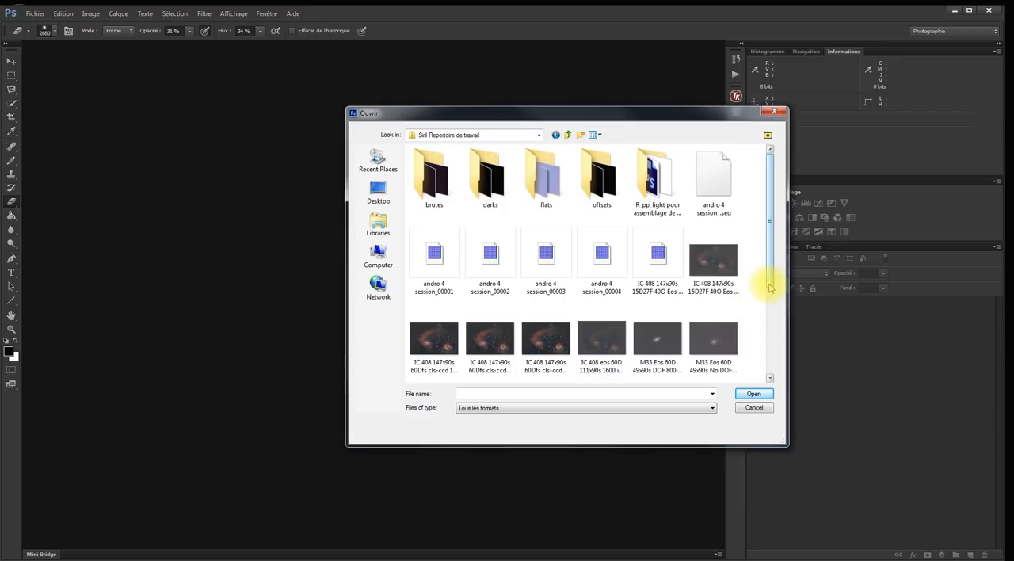
pyautogui.moveTo(769, 272); pyautogui.dragTo(770, 389)
pyautogui.click(713, 346)
pyautogui.click(753, 393)
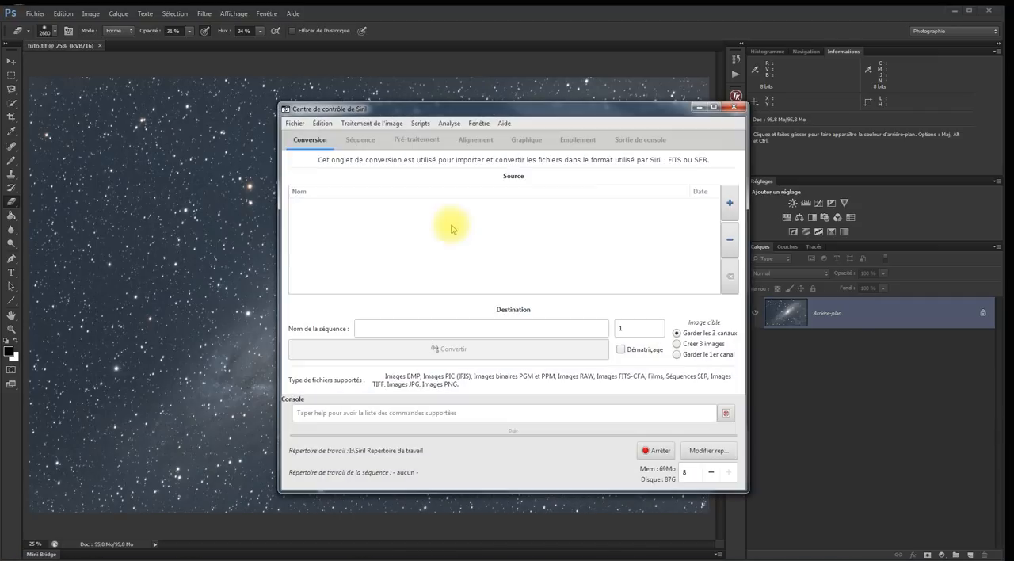
# Step: Examine the console output of the restarted Siril, close Siril and minimise Photoshop
pyautogui.click(634, 143)
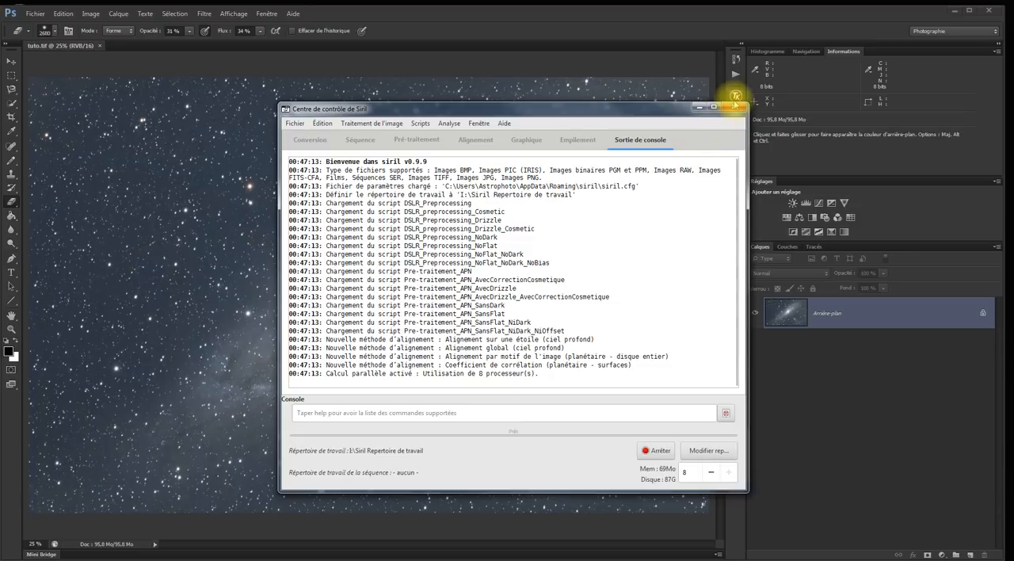
pyautogui.click(734, 106)
pyautogui.press('space')
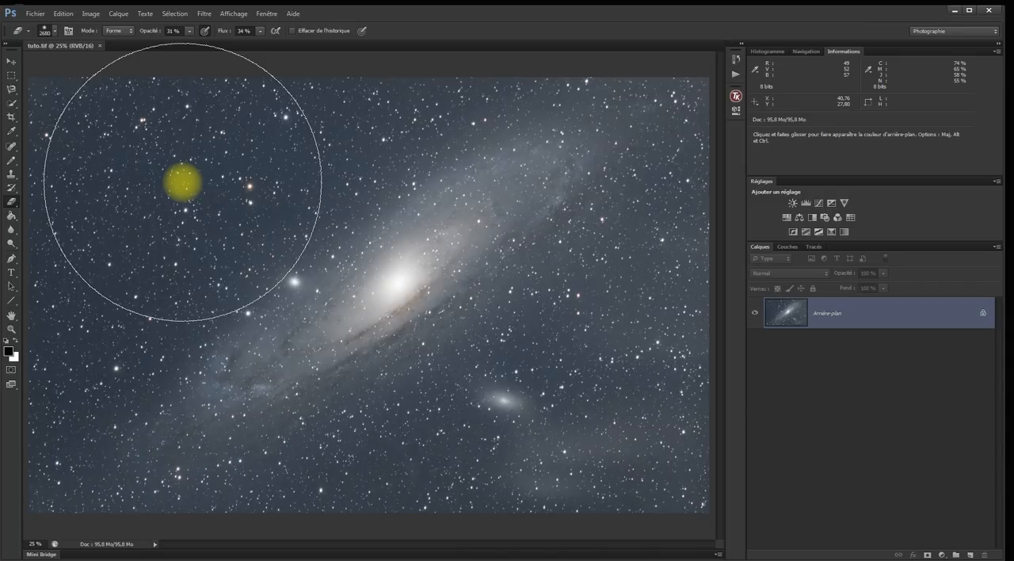
pyautogui.click(956, 15)
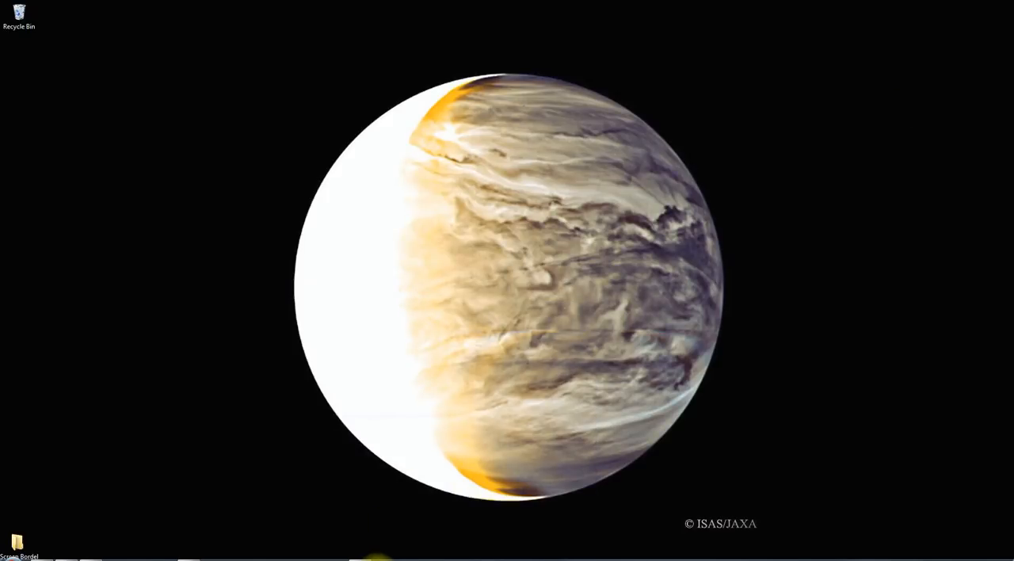